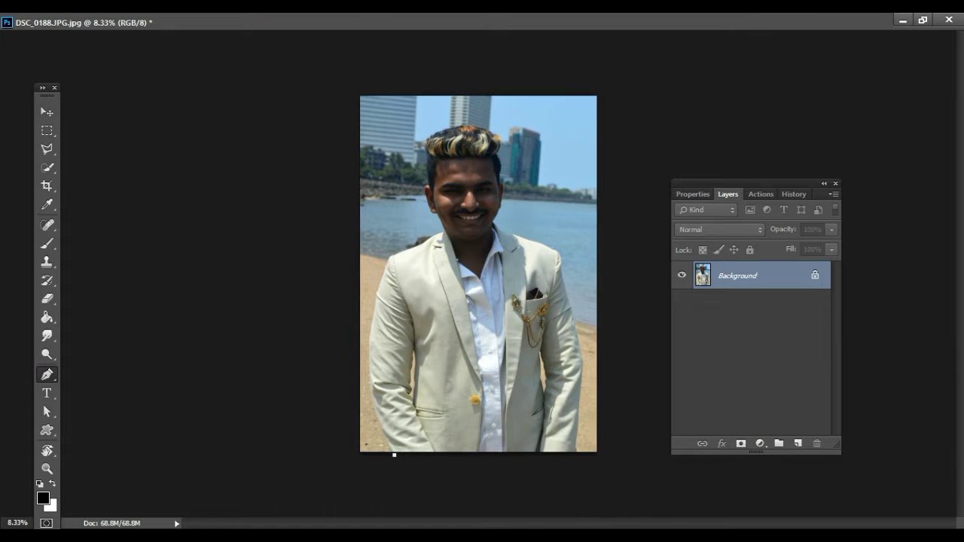
Zoom the canvas to 33.3%, centred on the jacket's gold button.
scroll(479, 429, up, 4)
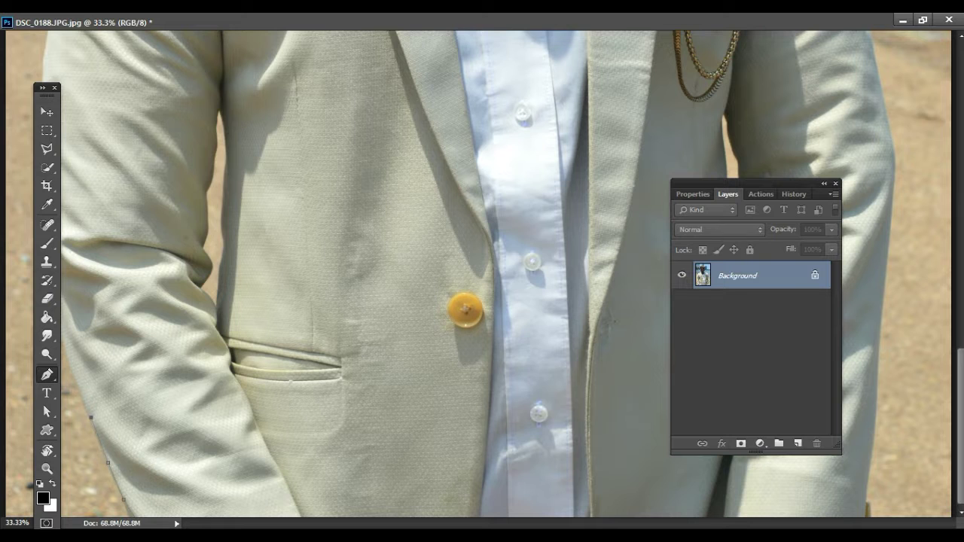
Place Pen anchor points up the edge of the man's left sleeve.
drag(46, 87, 206, 131)
click(60, 332)
click(52, 285)
click(50, 233)
click(45, 192)
click(44, 81)
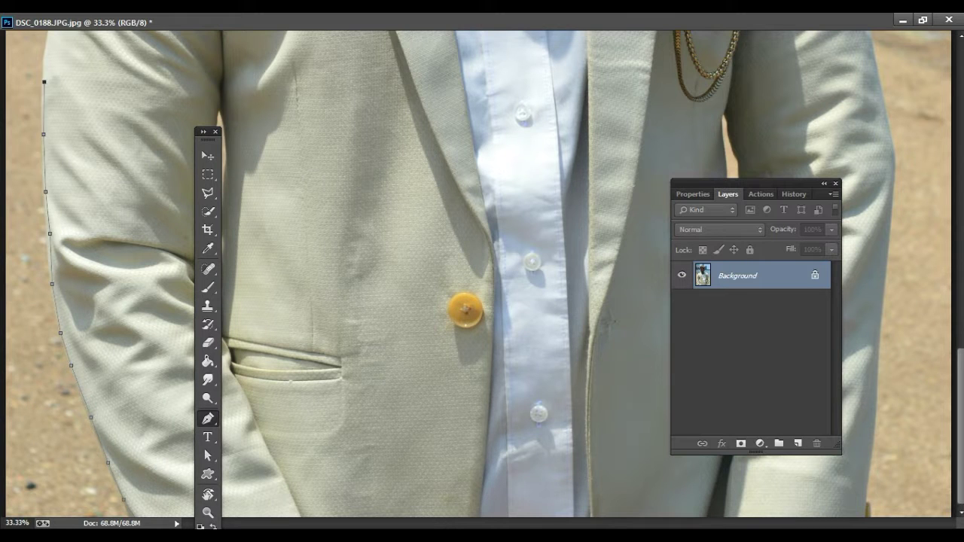
scroll(48, 336, up, 5)
click(49, 336)
click(53, 294)
click(66, 226)
click(73, 194)
click(74, 181)
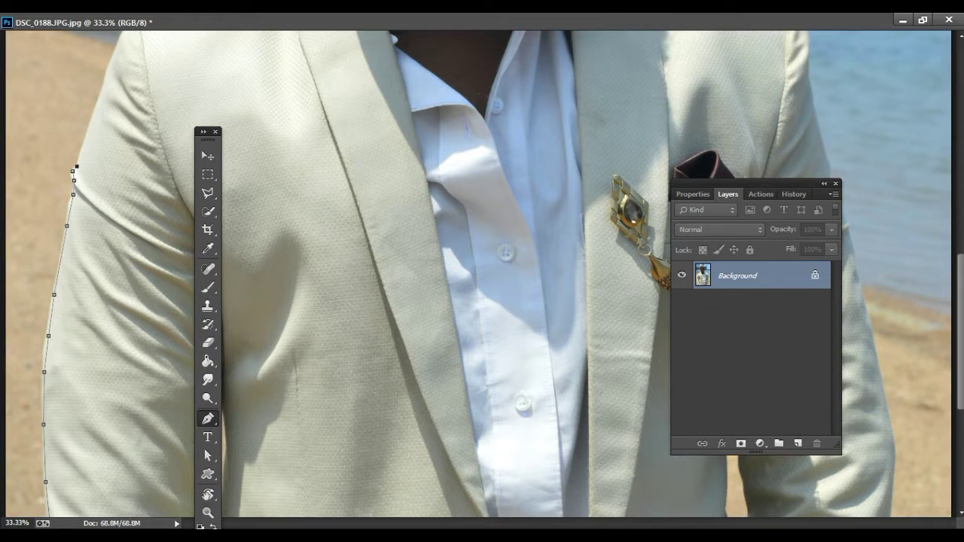
Continue the path up to the left shoulder and along it toward the neck.
click(87, 134)
click(102, 97)
click(111, 61)
scroll(111, 61, up, 3)
click(123, 191)
click(147, 179)
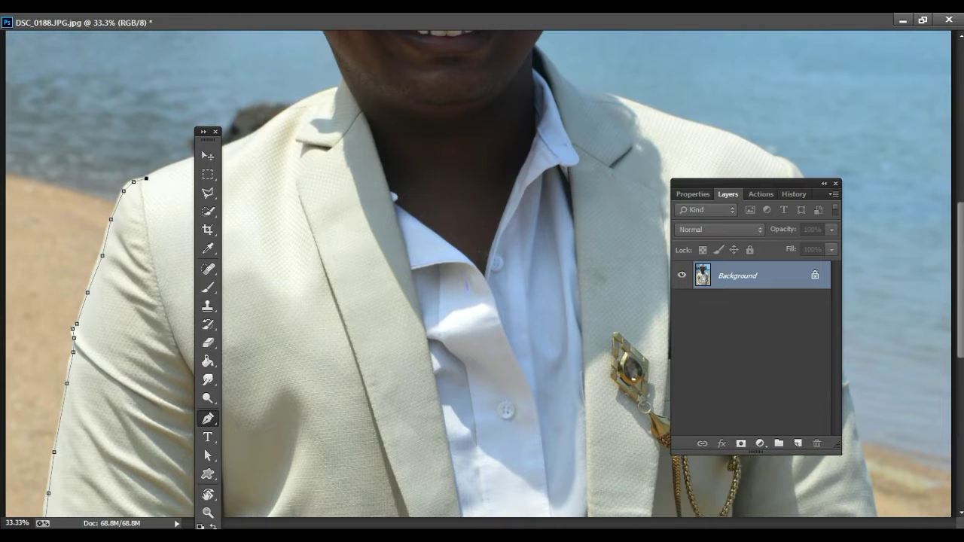
drag(204, 132, 62, 137)
click(196, 157)
click(233, 142)
click(262, 129)
click(290, 108)
click(321, 94)
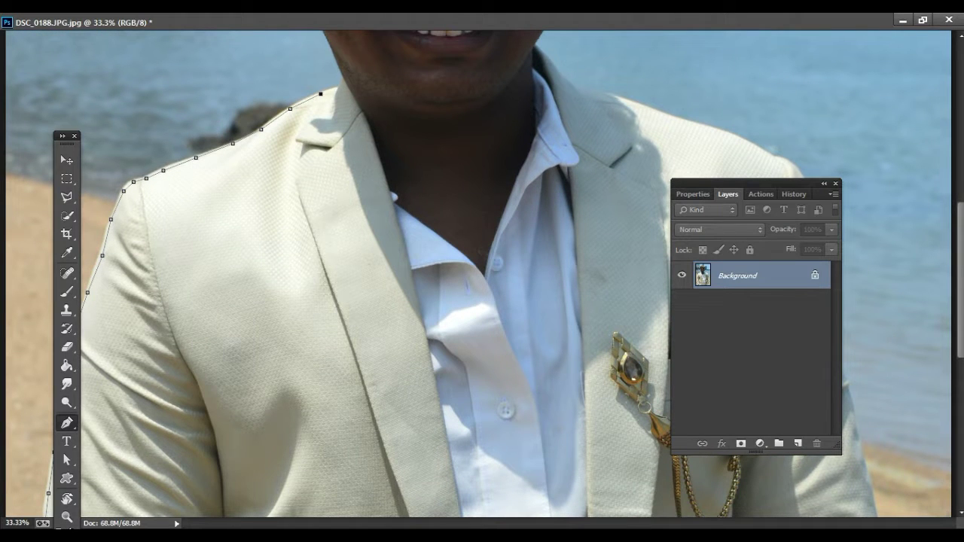
Trace the jaw, the back of the ear and the side of the head to the hairline.
scroll(340, 88, up, 4)
click(331, 288)
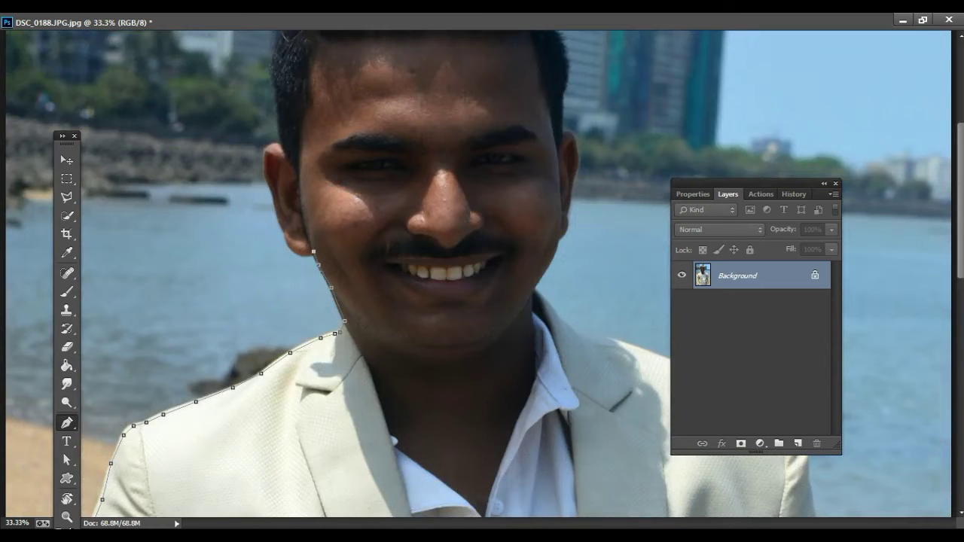
click(273, 192)
click(266, 176)
click(264, 160)
scroll(266, 154, up, 3)
click(275, 232)
click(273, 199)
click(281, 188)
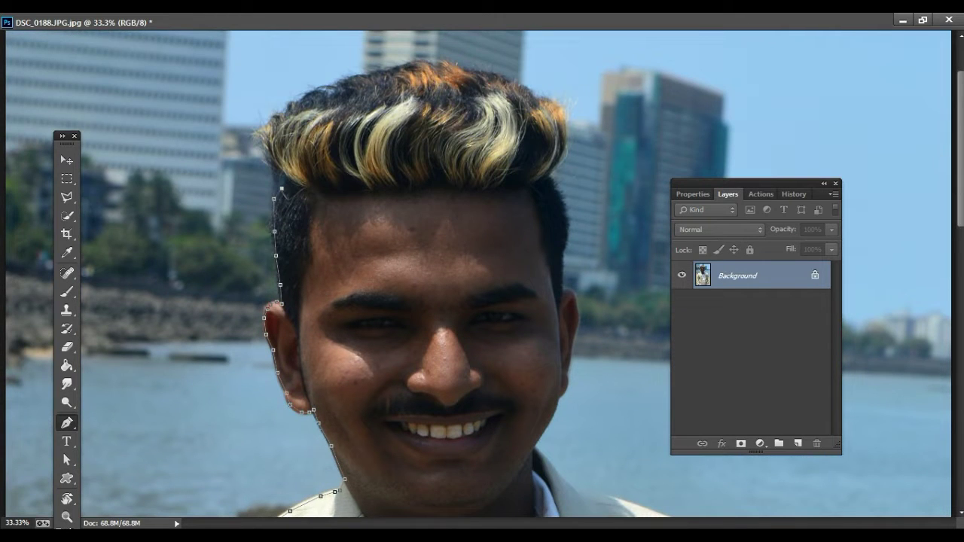
click(269, 153)
Trace across the top of the hair and down the right side of the head and ear.
click(476, 70)
click(511, 82)
click(563, 112)
click(564, 221)
click(565, 240)
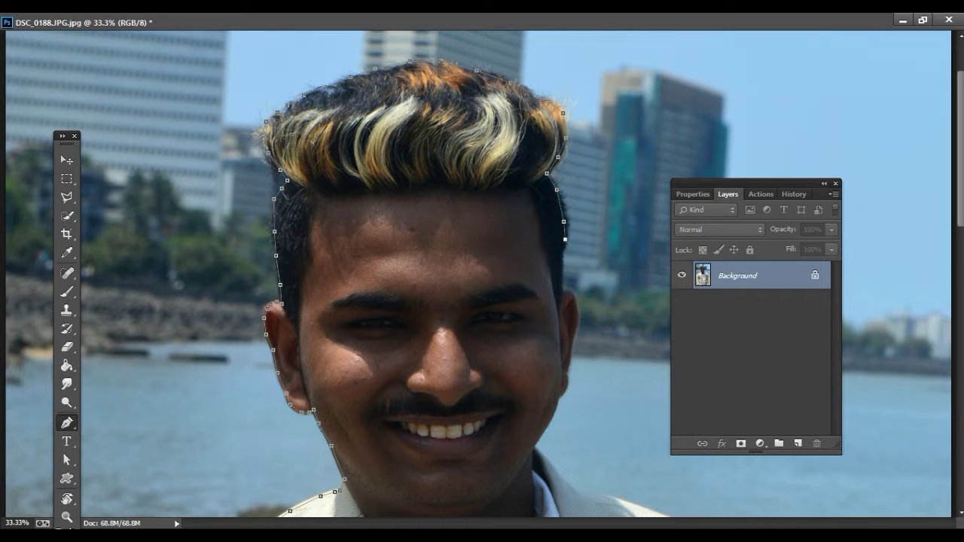
click(561, 263)
click(562, 282)
click(575, 298)
click(579, 315)
click(577, 325)
click(558, 399)
click(555, 411)
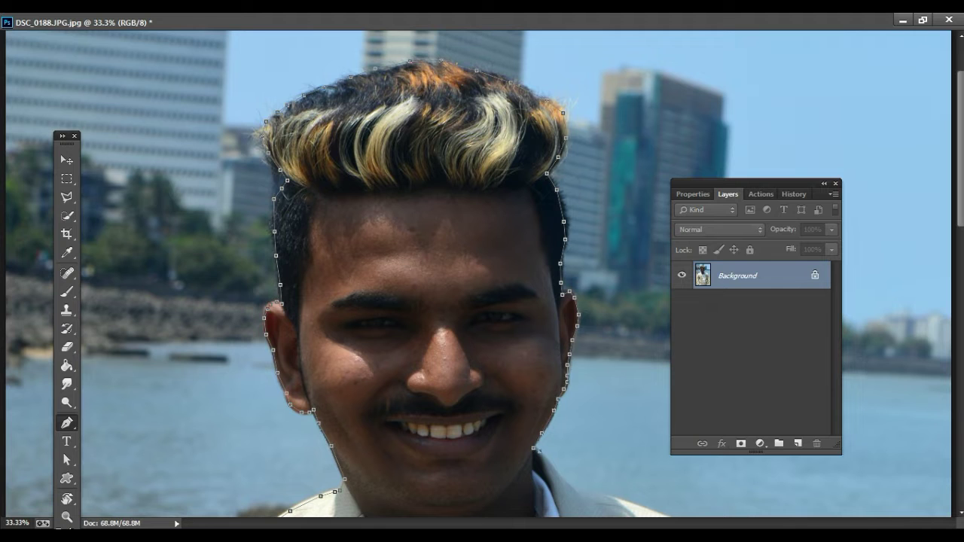
Finish the path along the right collar, shoulder and arm, then zoom out to the whole photo.
scroll(482, 301, down, 3)
drag(753, 183, 425, 188)
click(661, 285)
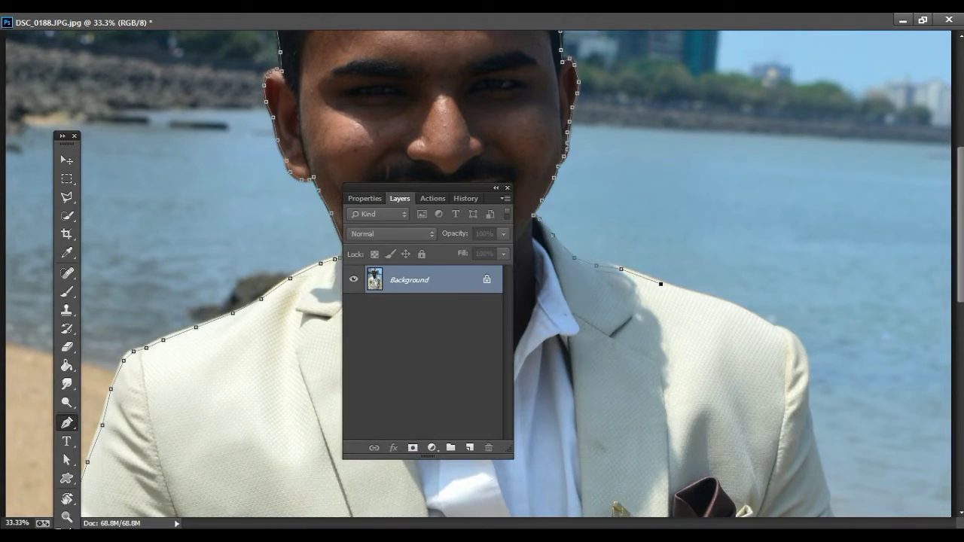
click(698, 295)
click(726, 303)
click(746, 311)
click(797, 340)
click(803, 355)
click(807, 381)
scroll(482, 302, down, 4)
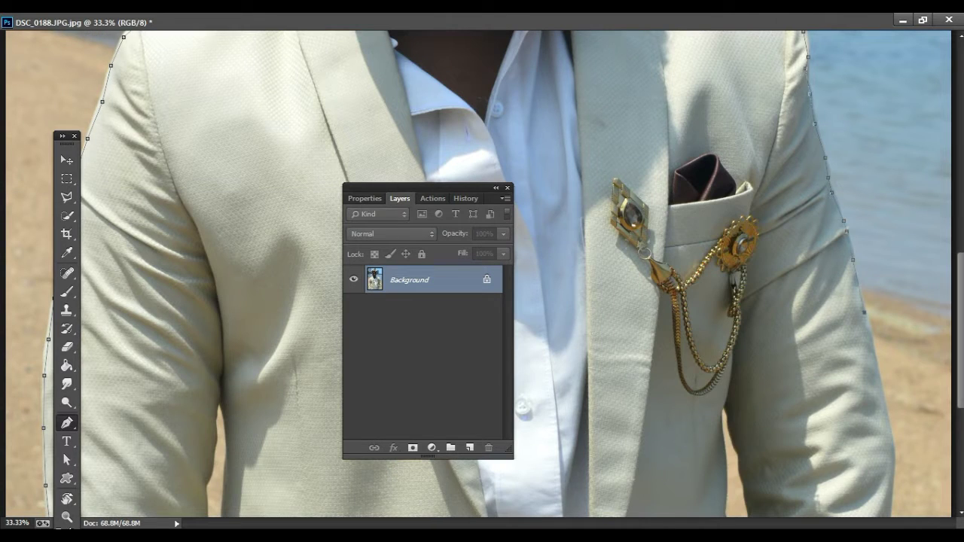
scroll(483, 301, down, 3)
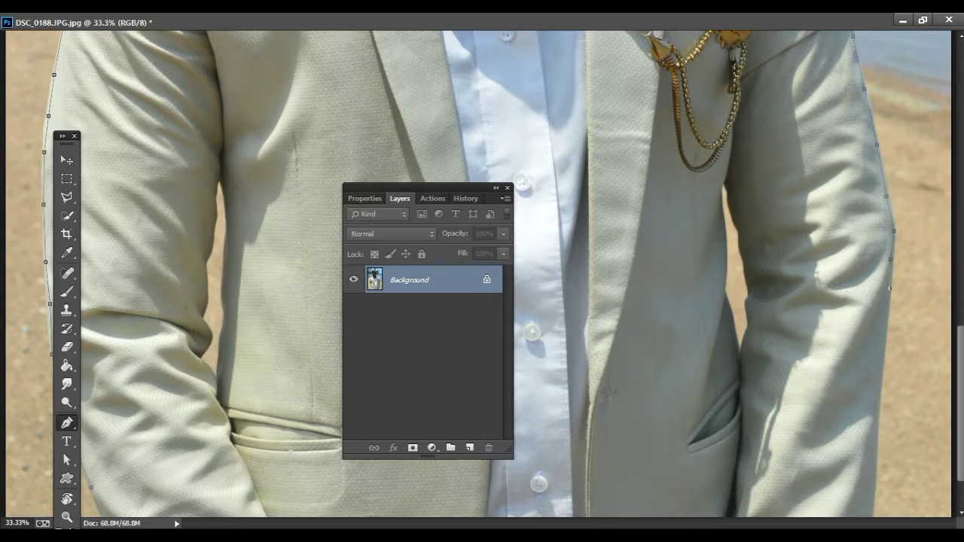
scroll(482, 301, down, 1)
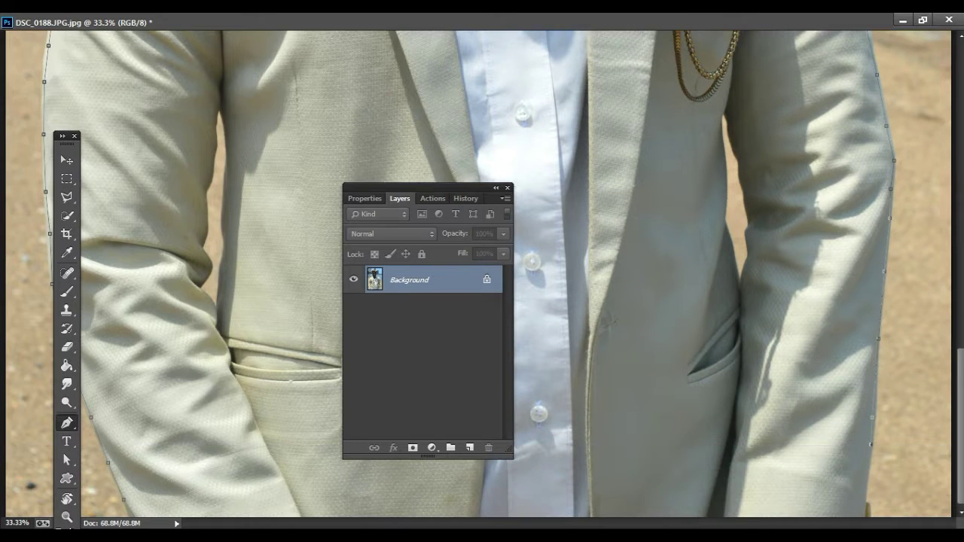
key(ctrl+minus)
key(ctrl+minus)
key(ctrl+minus)
key(ctrl+minus)
Convert the traced path into a selection with a 1.5-pixel feather.
drag(427, 187, 669, 214)
right_click(437, 400)
click(489, 112)
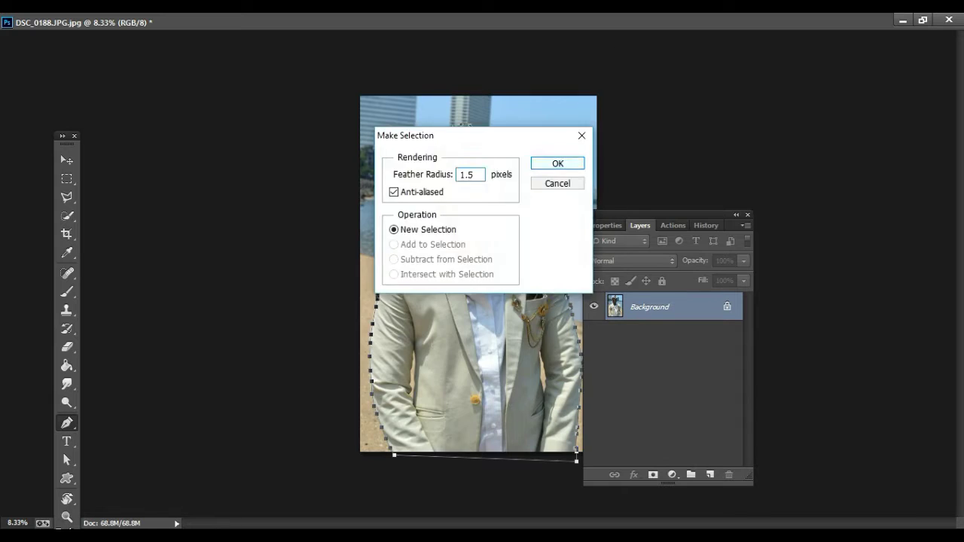
click(560, 162)
right_click(430, 211)
key(Escape)
Refine the selection edge in Refine Edge by painting the left and top hair edges.
key(ctrl+alt+r)
key(ctrl+plus)
key(ctrl+plus)
key(ctrl+plus)
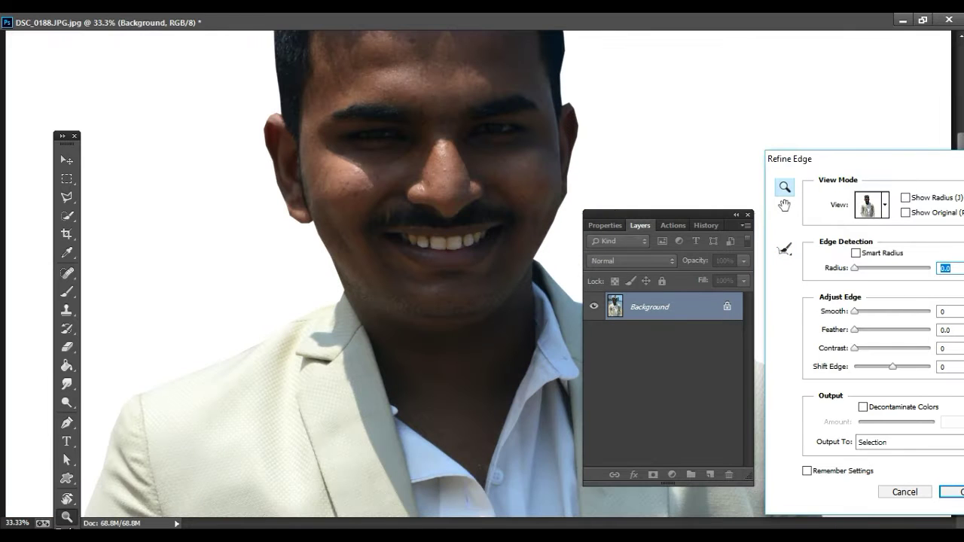
scroll(482, 275, up, 5)
key(e)
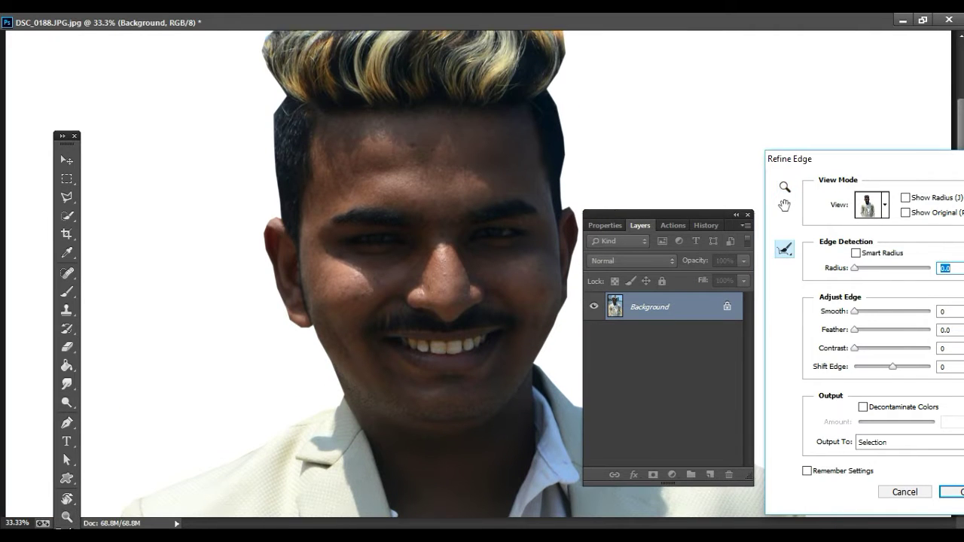
drag(277, 219, 276, 92)
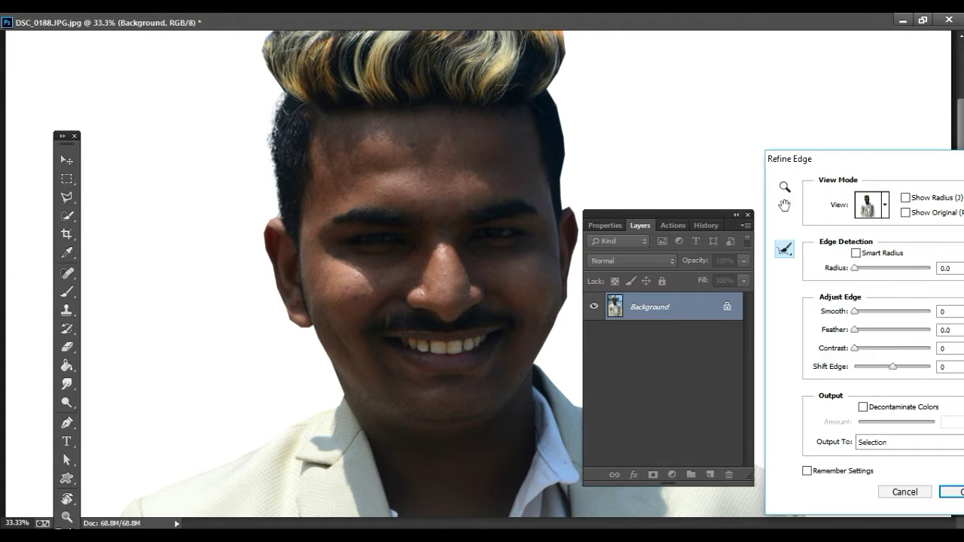
scroll(392, 274, up, 2)
drag(276, 128, 320, 37)
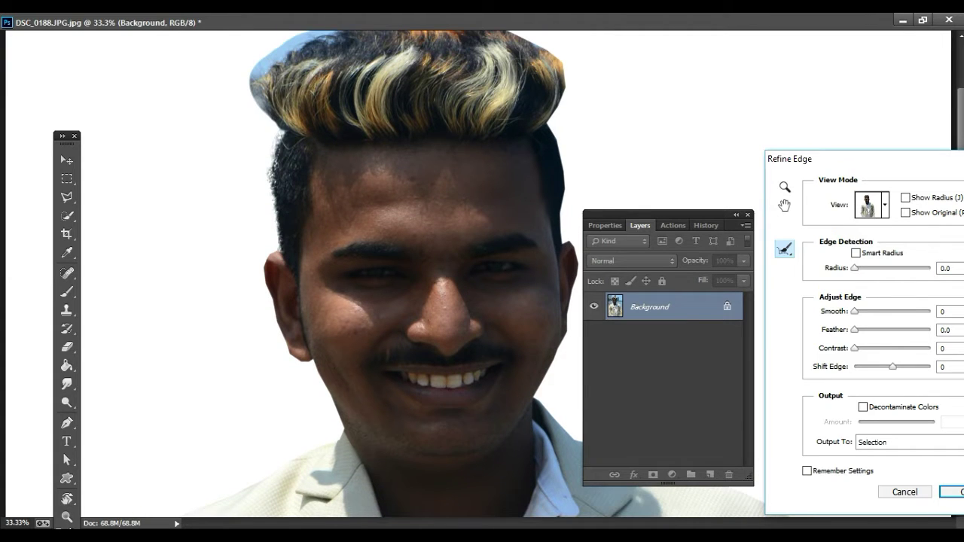
scroll(482, 274, up, 5)
mouse_move(328, 158)
mouse_down()
mouse_move(569, 226)
mouse_move(574, 370)
mouse_up()
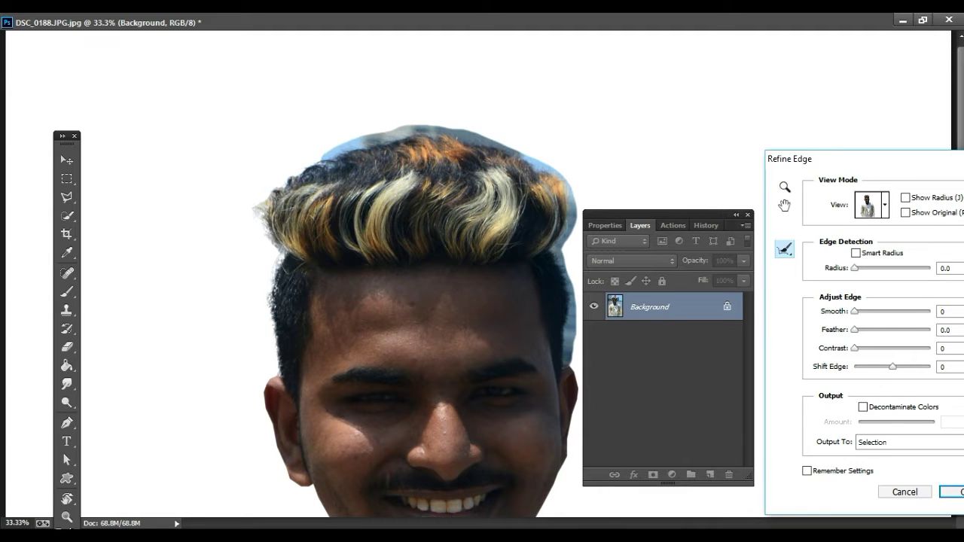
scroll(305, 173, down, 5)
key(Escape)
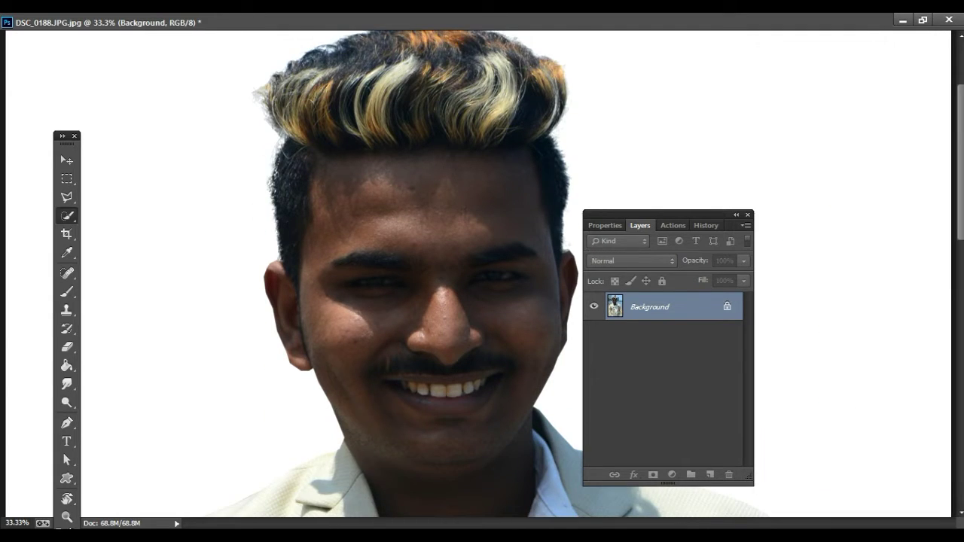
key(ctrl+minus)
key(ctrl+minus)
key(ctrl+minus)
Copy the selected man onto a new Layer 1.
key(ctrl+minus)
key(ctrl+minus)
key(ctrl+minus)
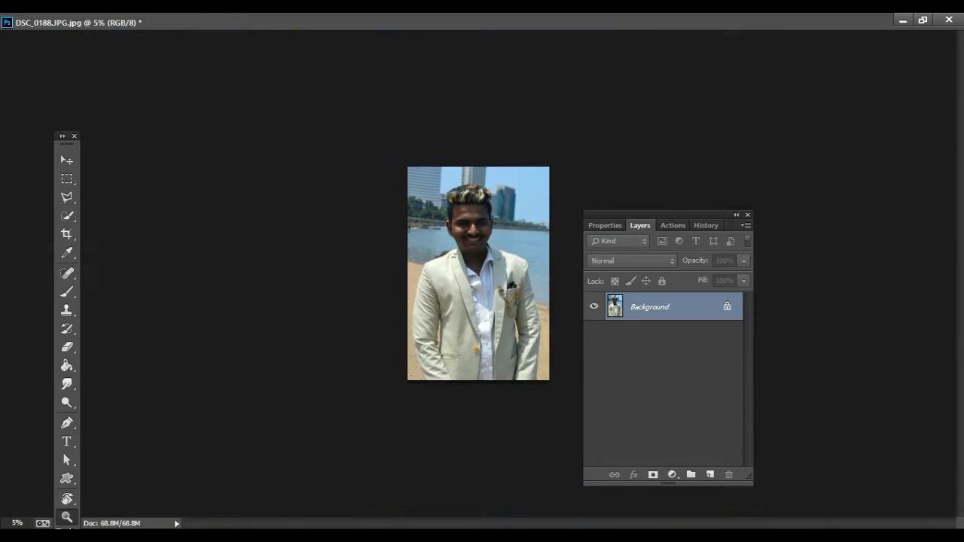
key(ctrl+j)
key(f)
key(ctrl+minus)
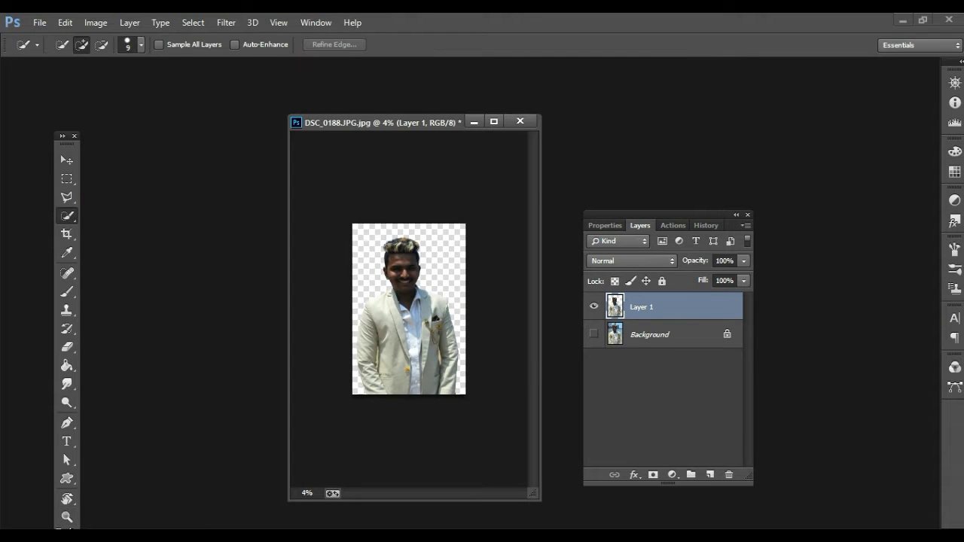
Lighten the man's shadows by 35% with Shadows/Highlights, then pick the smudging brush.
key(alt+i)
key(a)
key(w)
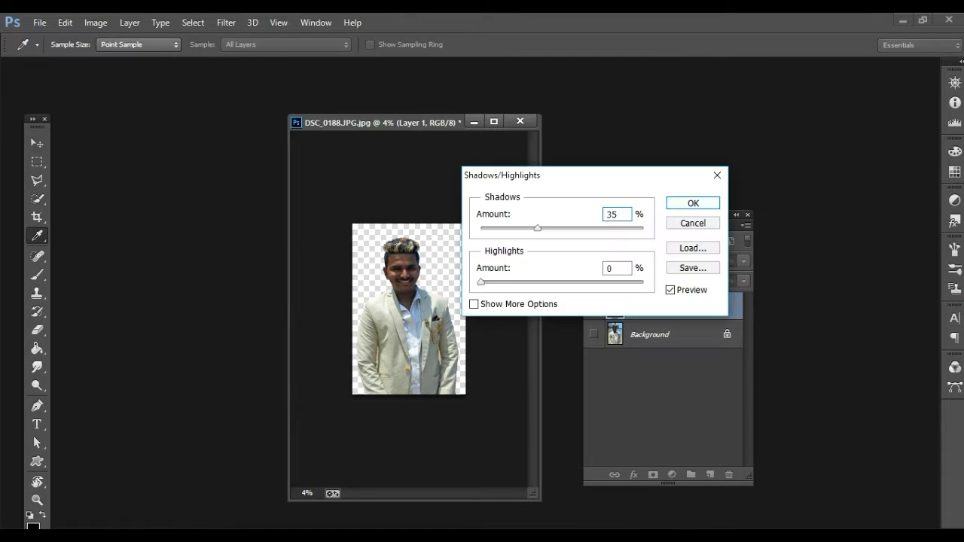
key(Escape)
key(ctrl+plus)
key(ctrl+plus)
key(ctrl+plus)
key(ctrl+plus)
key(ctrl+plus)
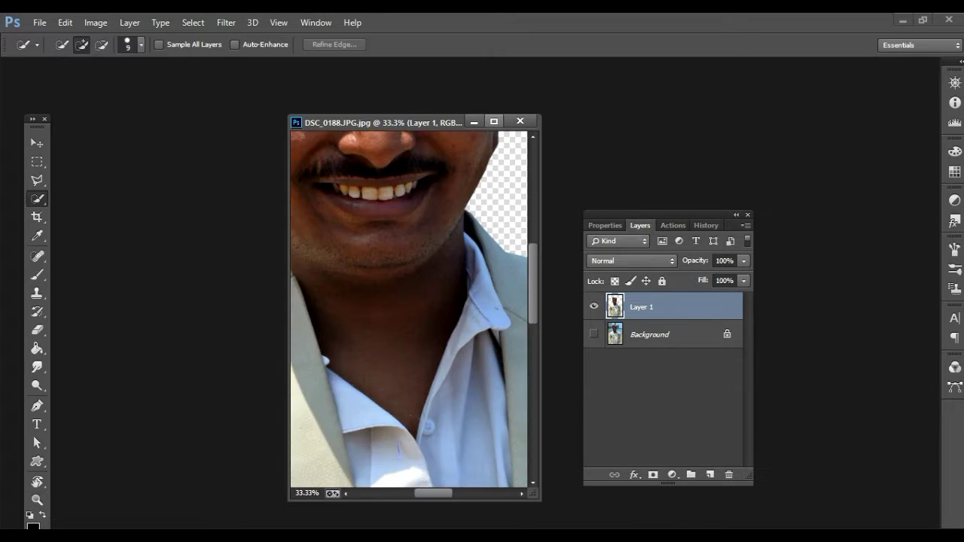
key(f)
click(37, 367)
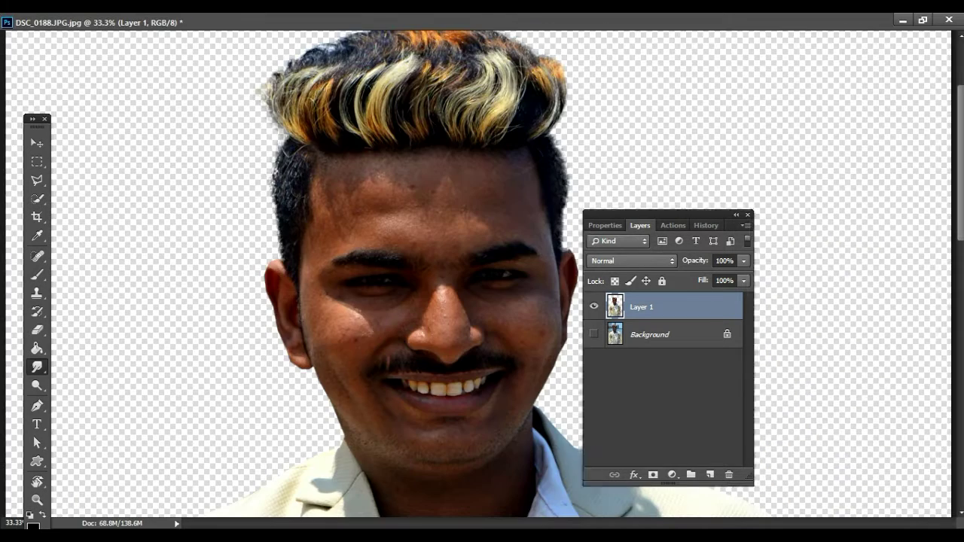
Smooth the skin on the forehead, left cheek, beside the nostrils, nose bridge and right face edge.
drag(679, 215, 805, 200)
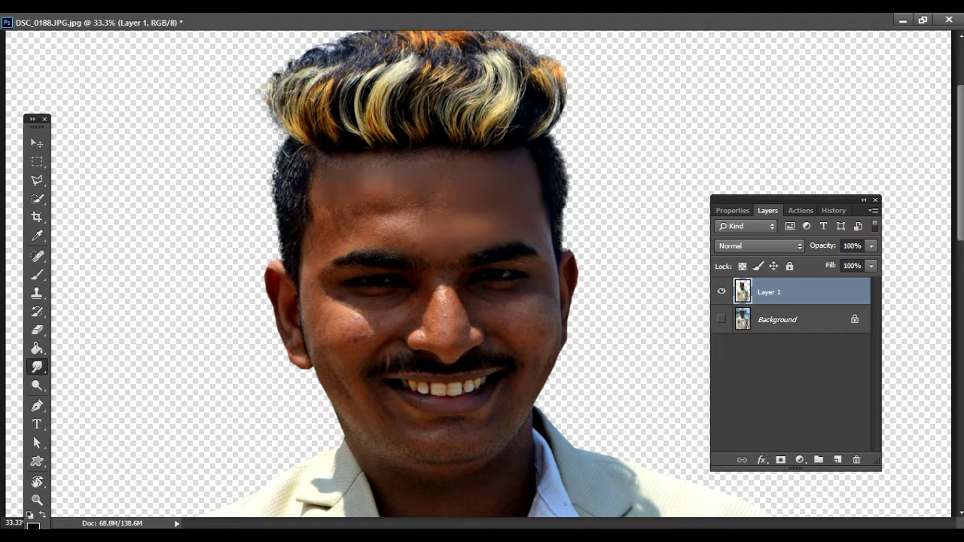
drag(375, 223, 425, 205)
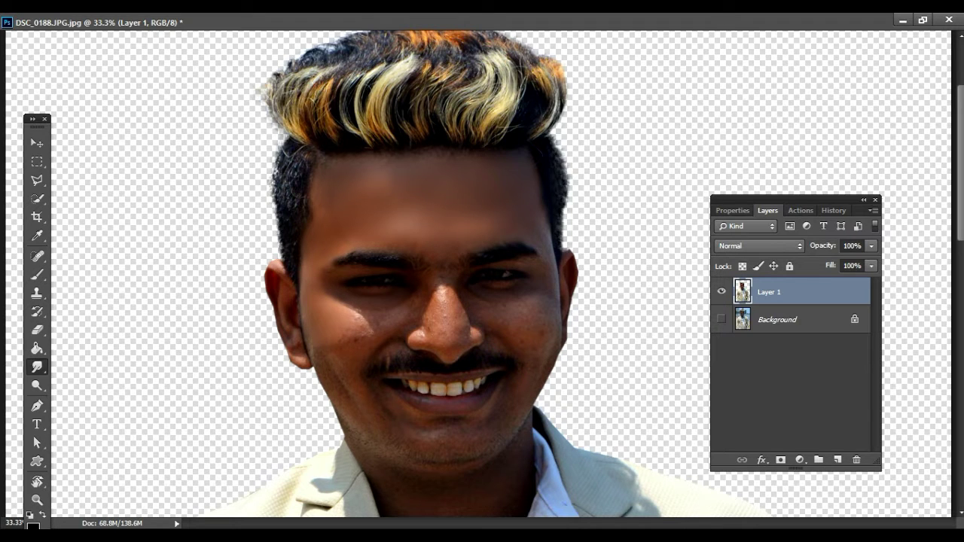
drag(341, 309, 359, 308)
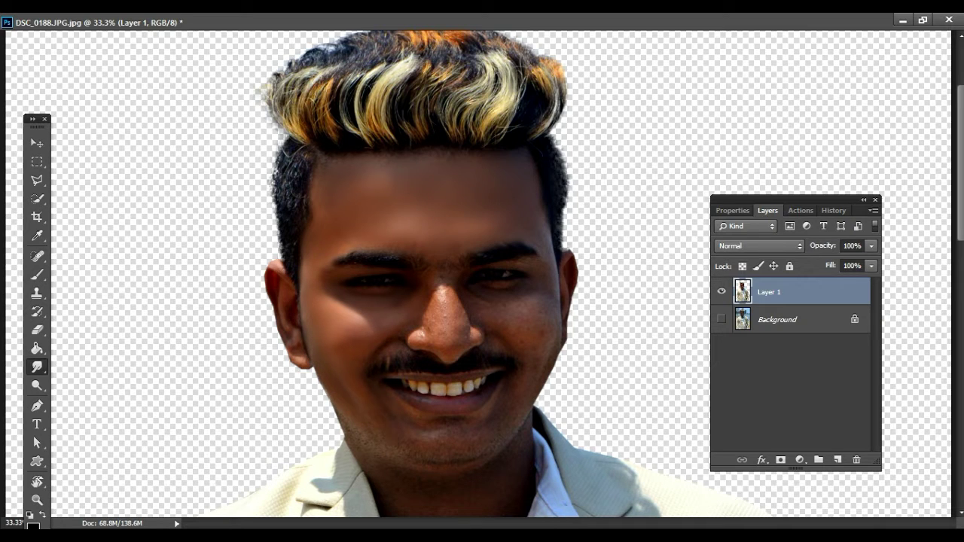
drag(355, 323, 365, 333)
drag(426, 339, 413, 325)
drag(471, 326, 481, 334)
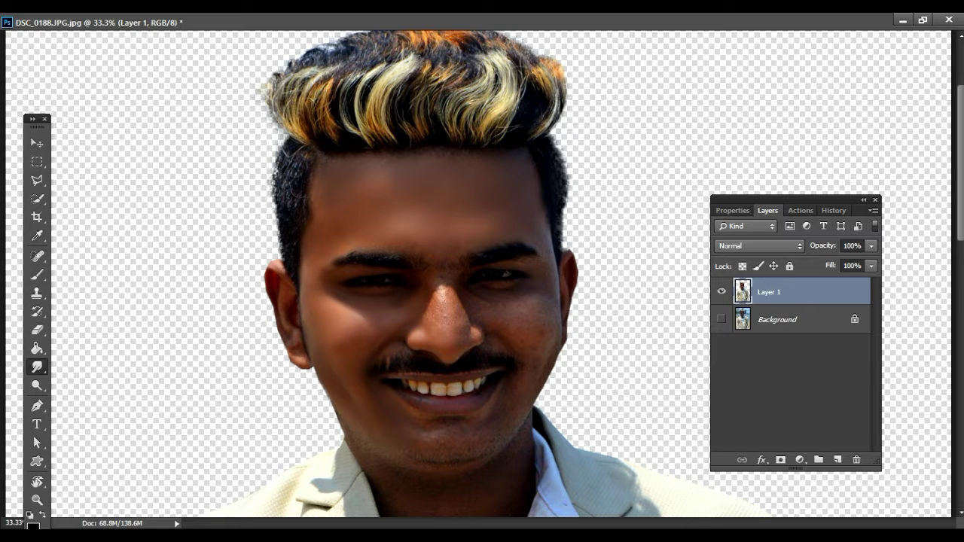
drag(453, 287, 428, 319)
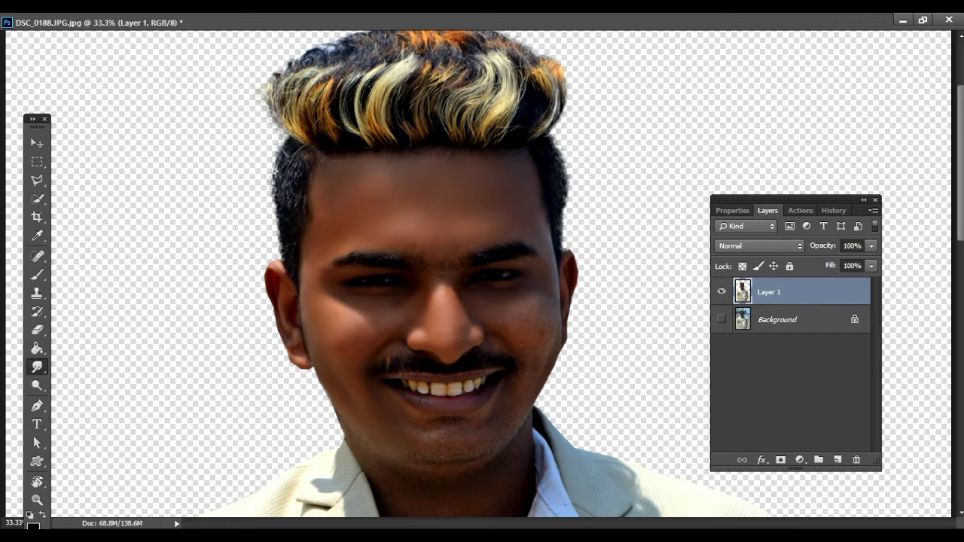
drag(549, 236, 559, 243)
Smooth the skin along the neck edges by the collar.
drag(537, 392, 537, 407)
scroll(482, 274, down, 3)
drag(340, 335, 340, 367)
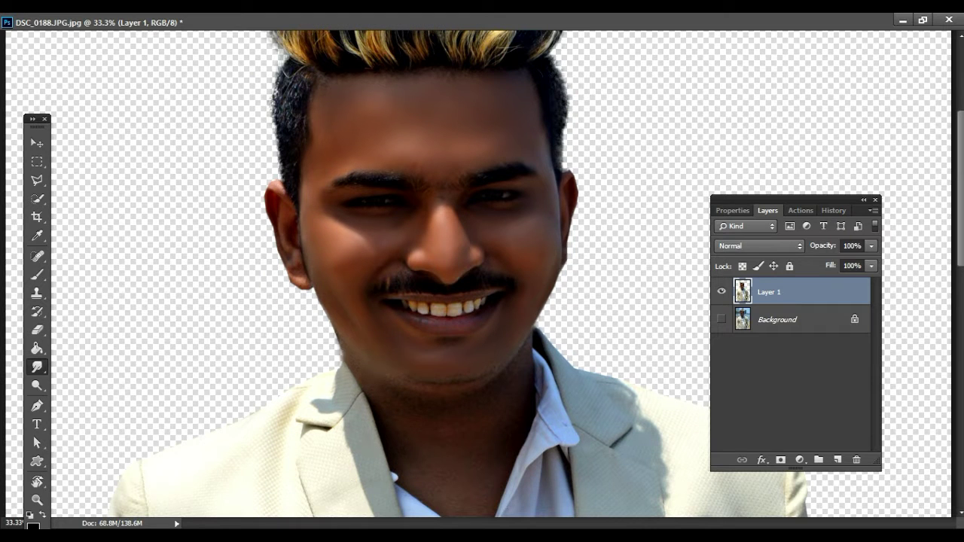
drag(537, 348, 537, 365)
scroll(483, 274, down, 3)
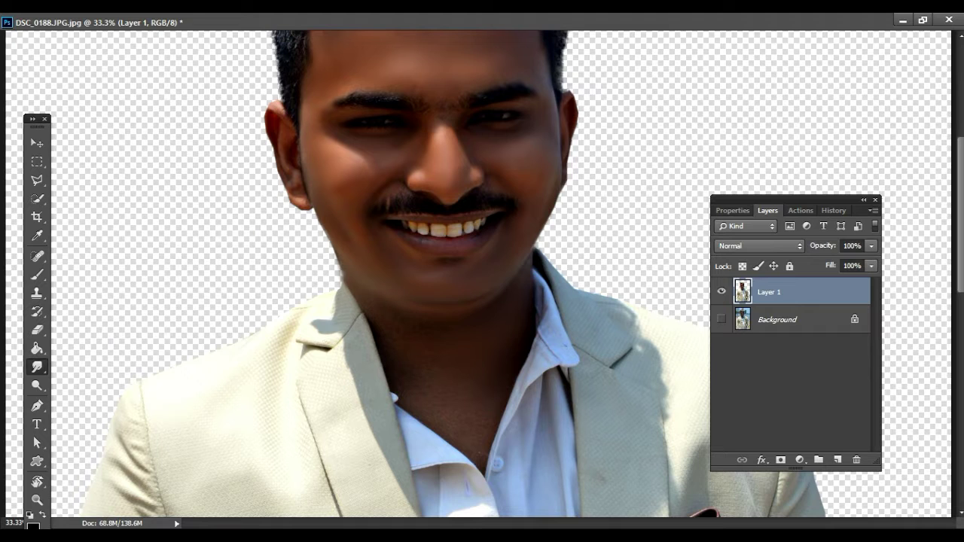
scroll(483, 274, up, 4)
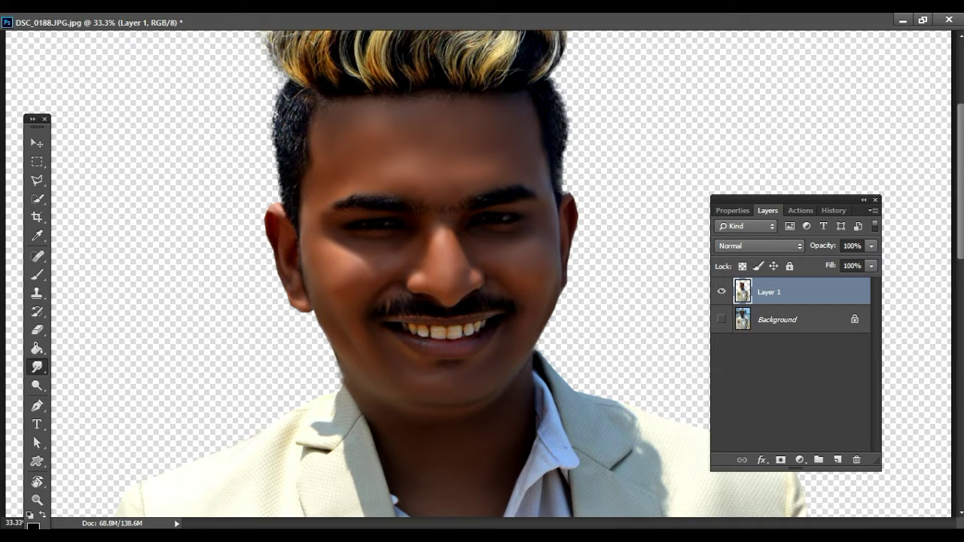
Zoom in on the jacket and trace the gap beside the left arm with the Pen tool.
key(z)
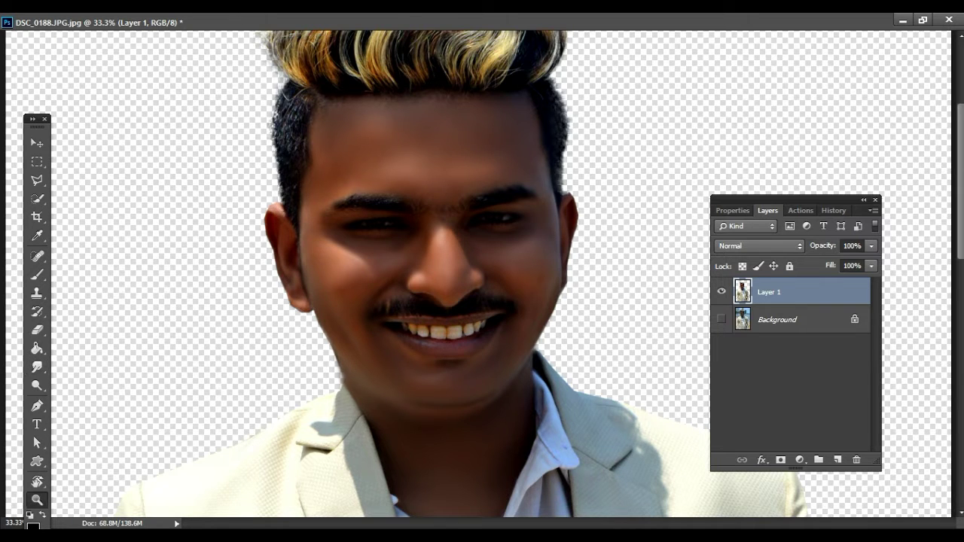
drag(482, 339, 527, 339)
key(p)
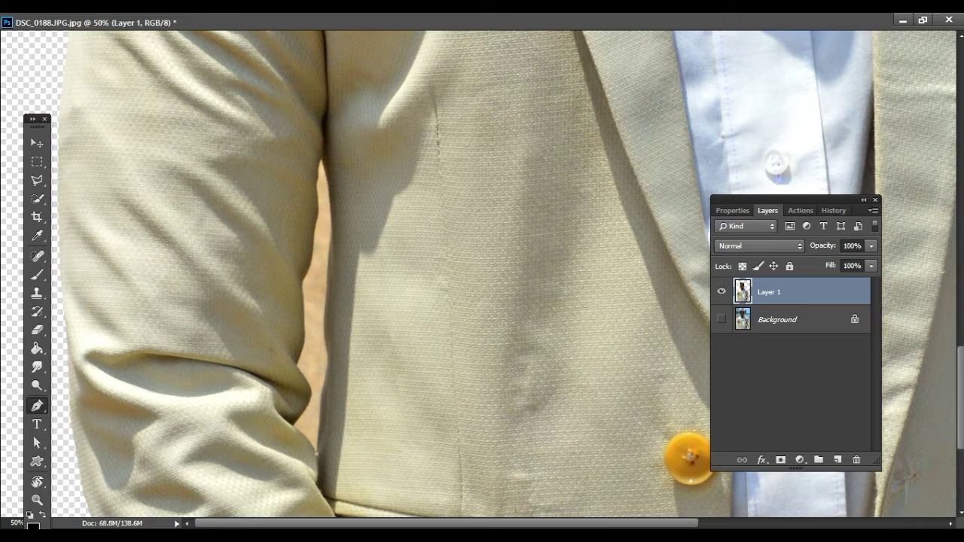
click(333, 243)
click(332, 205)
click(330, 181)
click(318, 159)
click(315, 183)
click(312, 232)
click(300, 282)
click(300, 305)
click(297, 359)
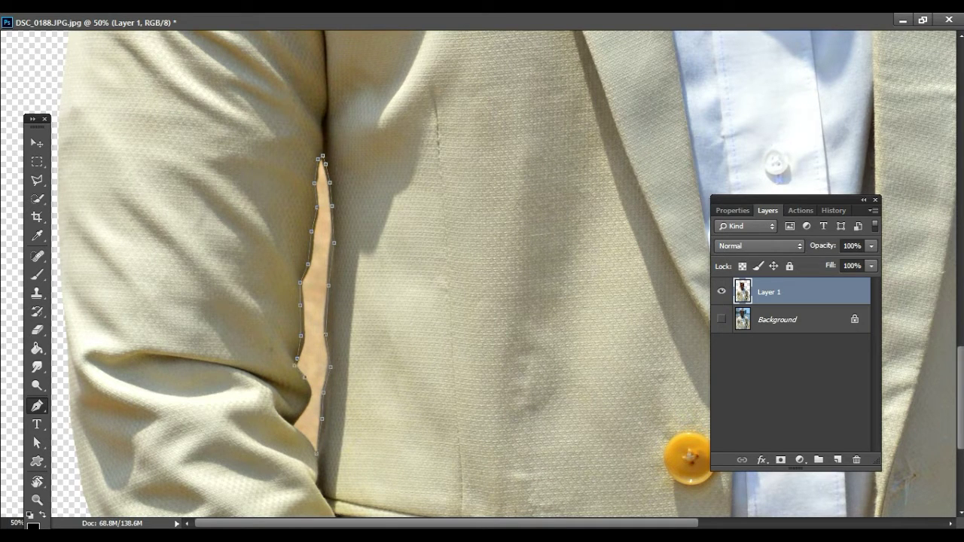
Turn the left-arm path into a selection and delete the background inside it.
right_click(318, 68)
click(366, 155)
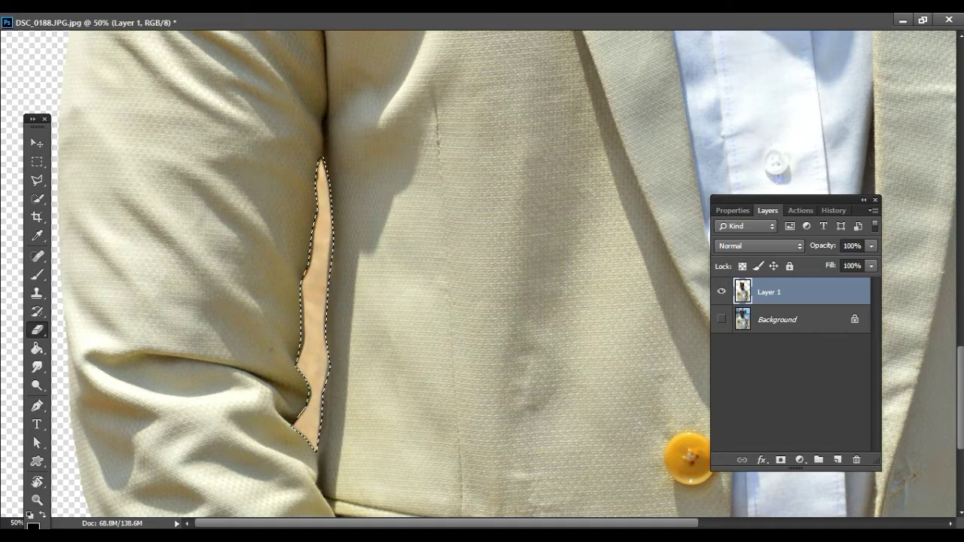
key(Delete)
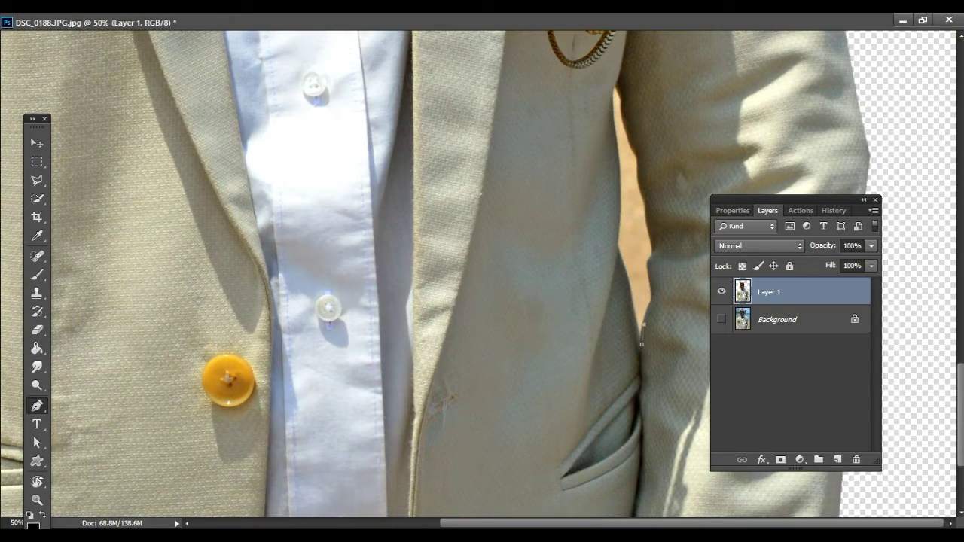
Trace the gap between the right arm and the jacket with the Pen tool.
click(653, 302)
click(654, 282)
click(649, 262)
click(647, 205)
click(640, 183)
click(642, 163)
click(635, 142)
click(626, 123)
click(625, 106)
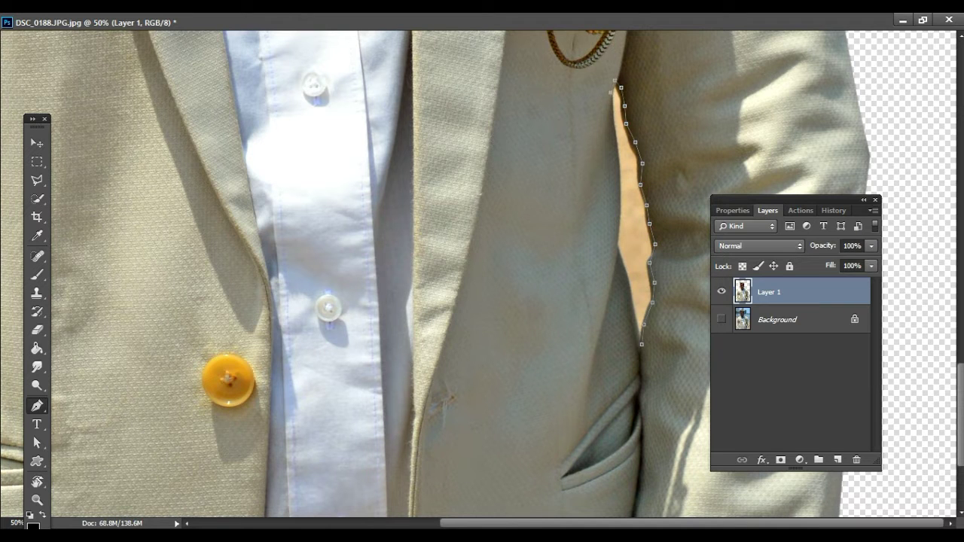
click(612, 121)
click(619, 164)
click(619, 204)
Turn the right-arm path into a selection and delete the background inside it.
right_click(640, 185)
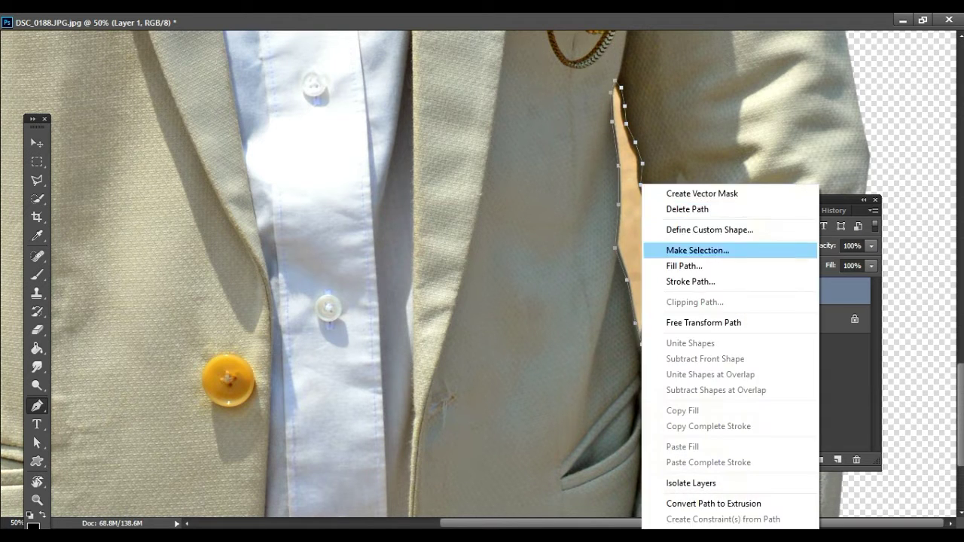
click(689, 249)
key(Return)
key(Delete)
Zoom back out to the whole figure and launch Color Efex Pro 3.0.
key(e)
key(w)
right_click(198, 184)
click(211, 192)
key(ctrl+minus)
key(ctrl+minus)
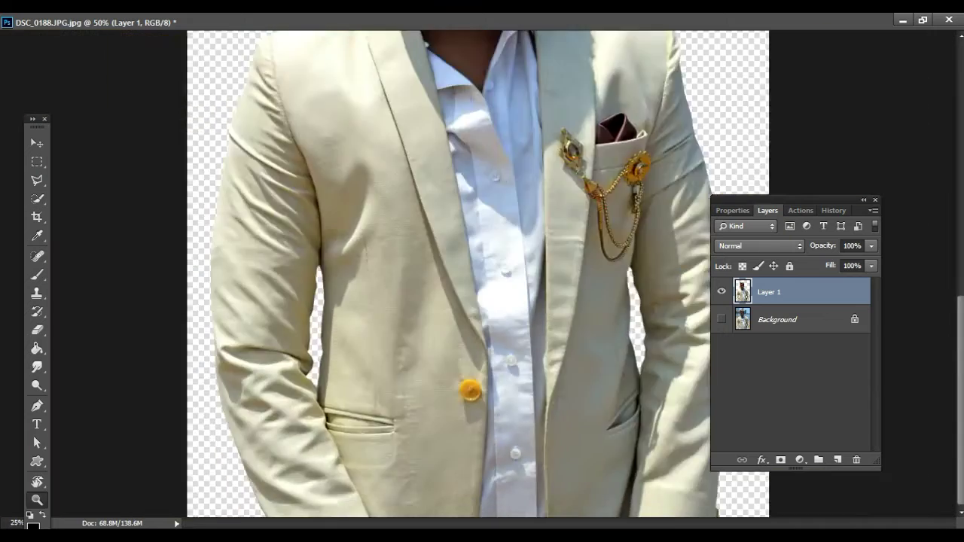
key(f)
click(226, 22)
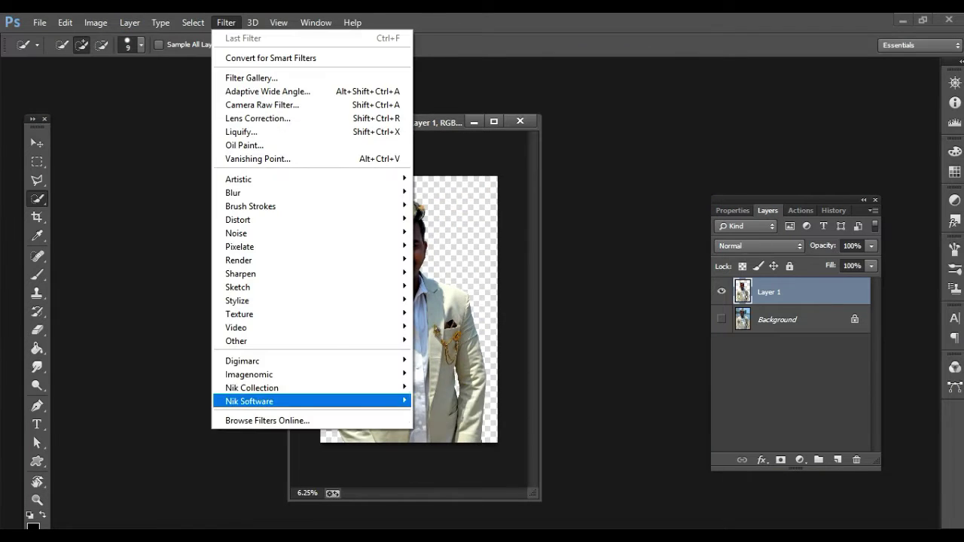
key(Escape)
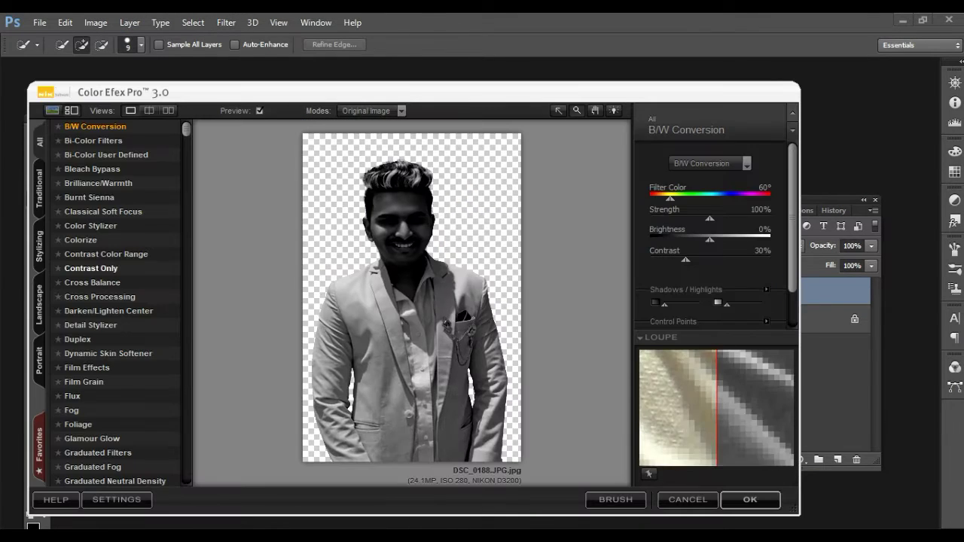
Lower Color Contrast to 105% and confirm the Contrast Color Range effect.
drag(718, 193, 712, 192)
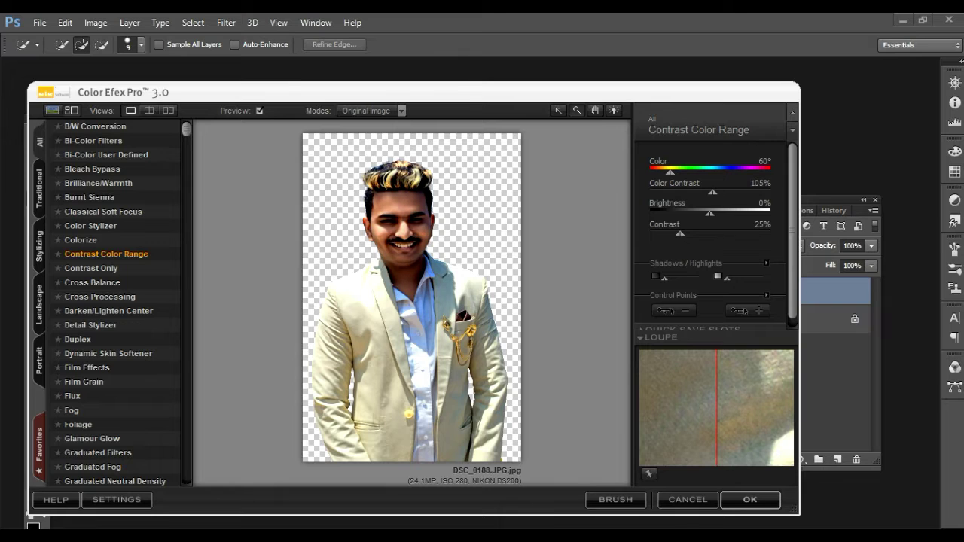
key(Return)
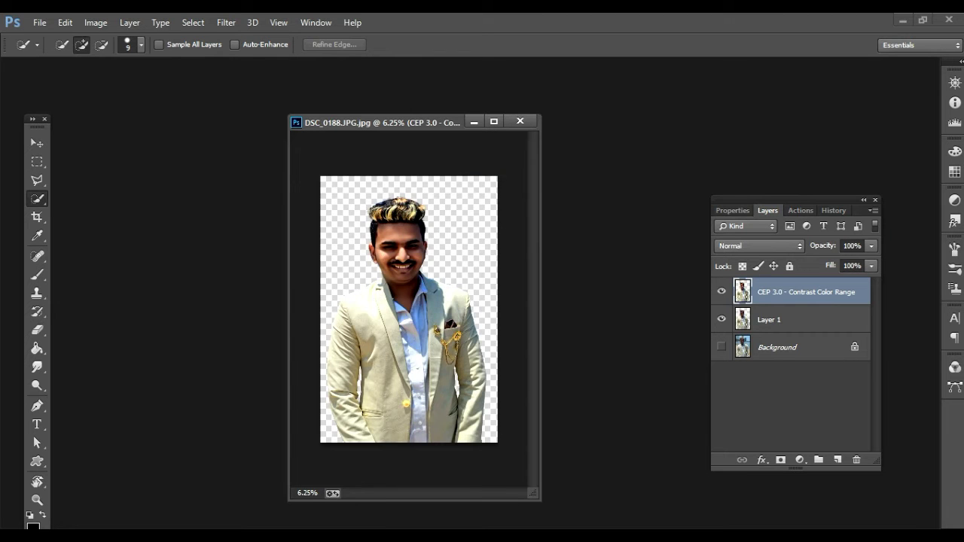
Merge the CEP 3.0 Contrast Color Range layer down into Layer 1.
right_click(765, 291)
click(497, 419)
key(z)
Open FB_IMG_1511511842561.png from D:\backgrounds\Touchretouch and drag it into the portrait.
key(ctrl+plus)
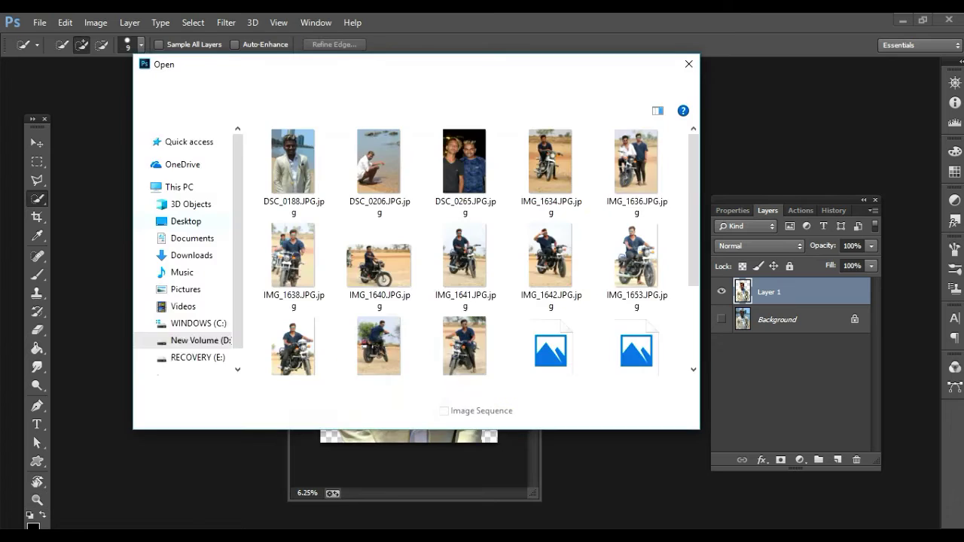
click(313, 86)
scroll(452, 248, up, 5)
double_click(324, 125)
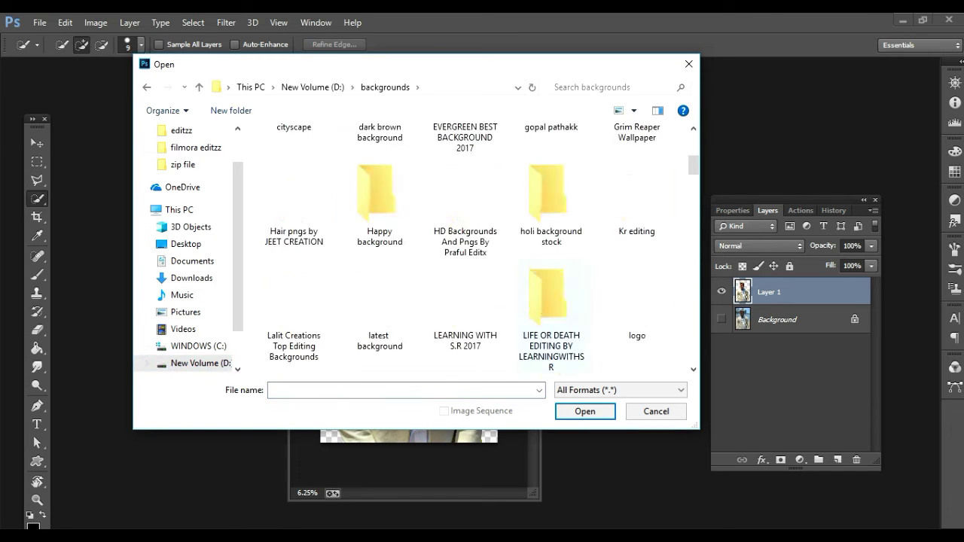
scroll(465, 324, down, 1)
scroll(465, 324, down, 2)
scroll(465, 324, down, 1)
scroll(465, 324, down, 1)
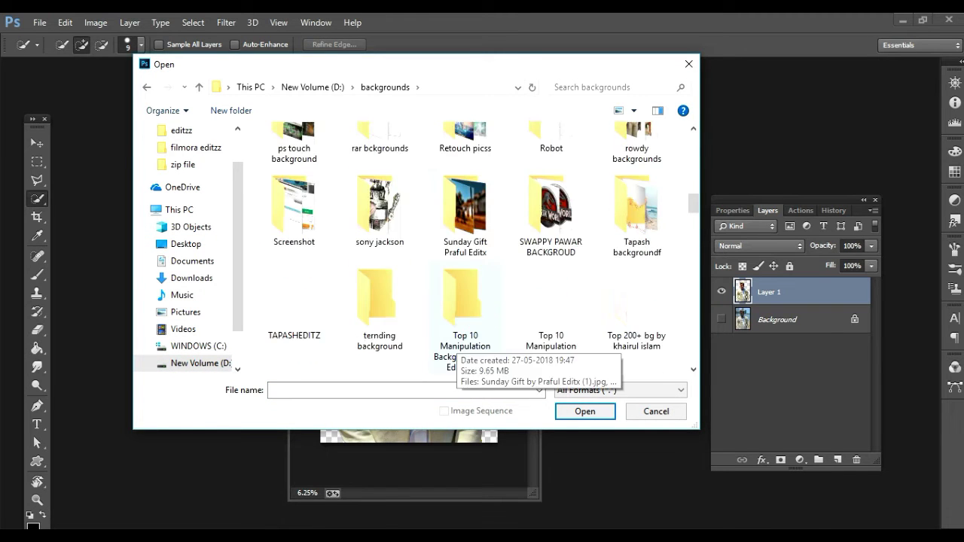
scroll(465, 324, down, 1)
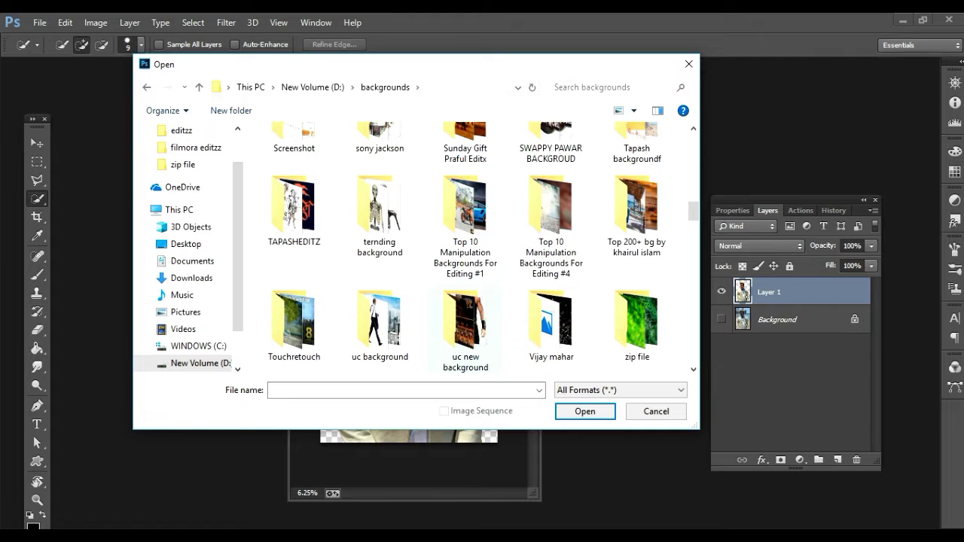
double_click(294, 324)
scroll(474, 248, down, 3)
scroll(475, 248, down, 2)
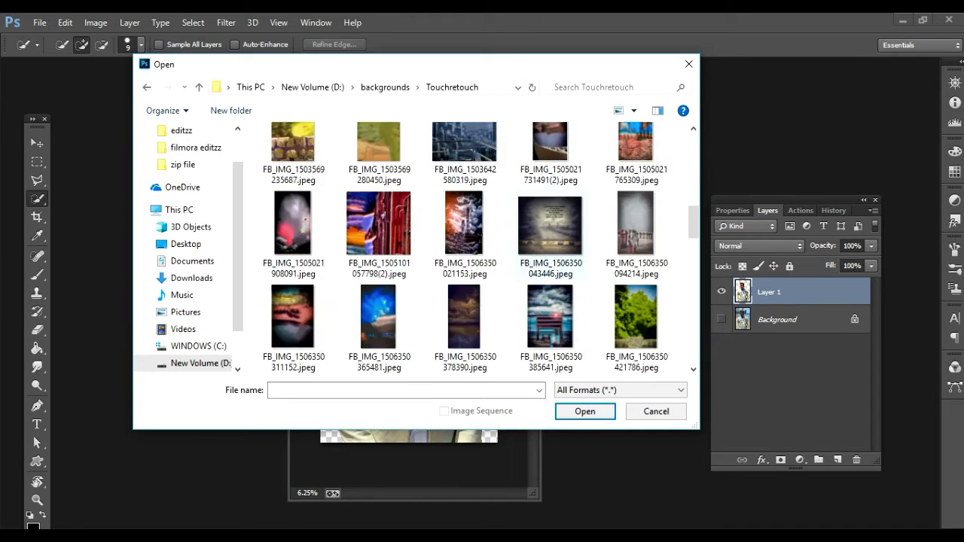
scroll(474, 248, down, 3)
double_click(293, 223)
mouse_move(143, 279)
mouse_down()
mouse_move(469, 288)
mouse_move(385, 138)
mouse_up()
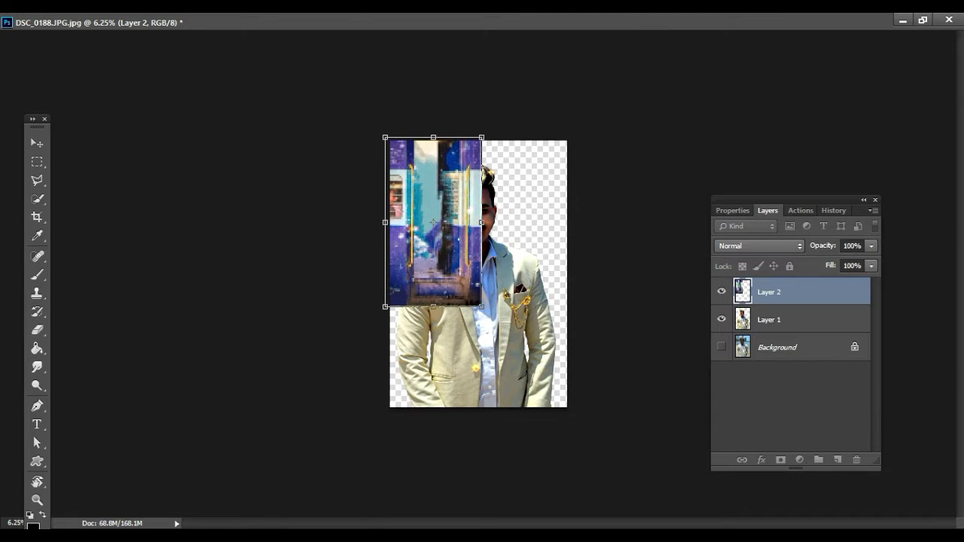
Scale the train image to cover the canvas and move Layer 1 above Layer 2.
drag(482, 307, 568, 426)
key(Return)
drag(743, 320, 743, 302)
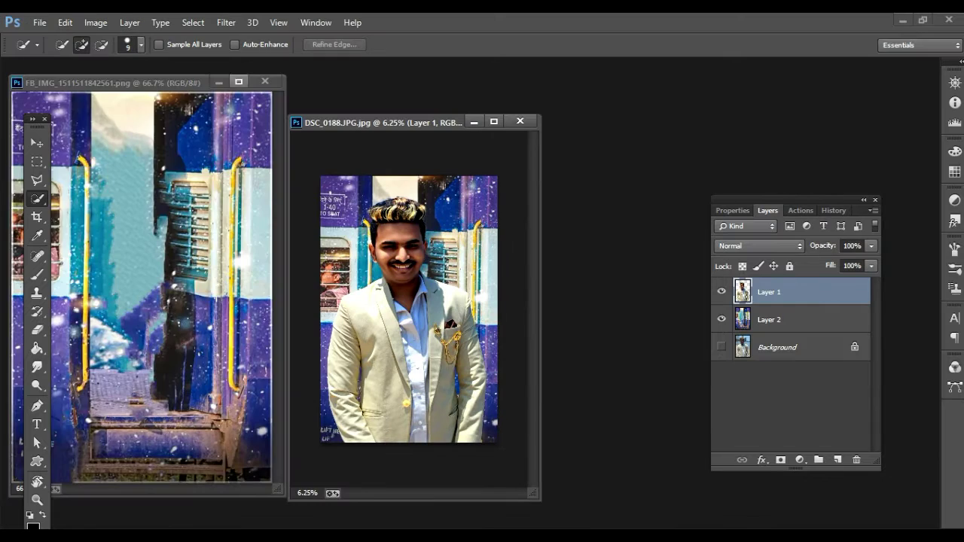
Browse the backgrounds folders in the Open dialog, then cancel without opening a file.
click(226, 21)
key(ctrl+o)
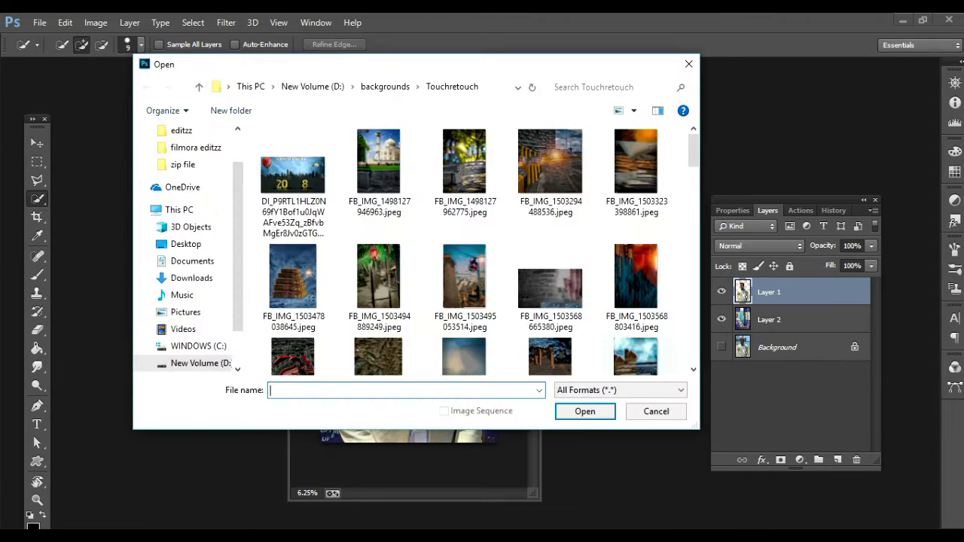
scroll(528, 158, down, 5)
scroll(528, 158, down, 5)
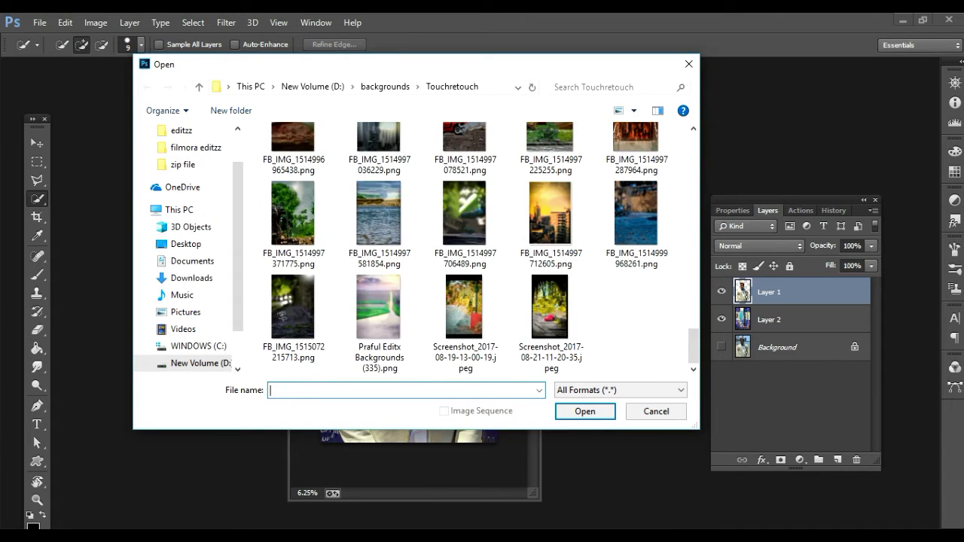
scroll(478, 249, up, 1)
scroll(479, 249, up, 3)
scroll(478, 249, up, 3)
scroll(478, 249, up, 3)
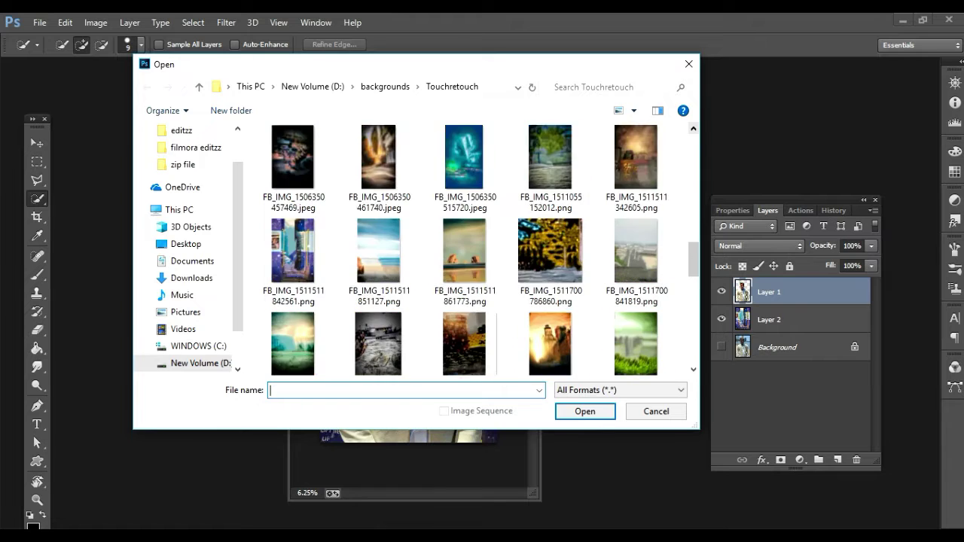
scroll(478, 249, up, 3)
scroll(478, 249, up, 2)
double_click(552, 219)
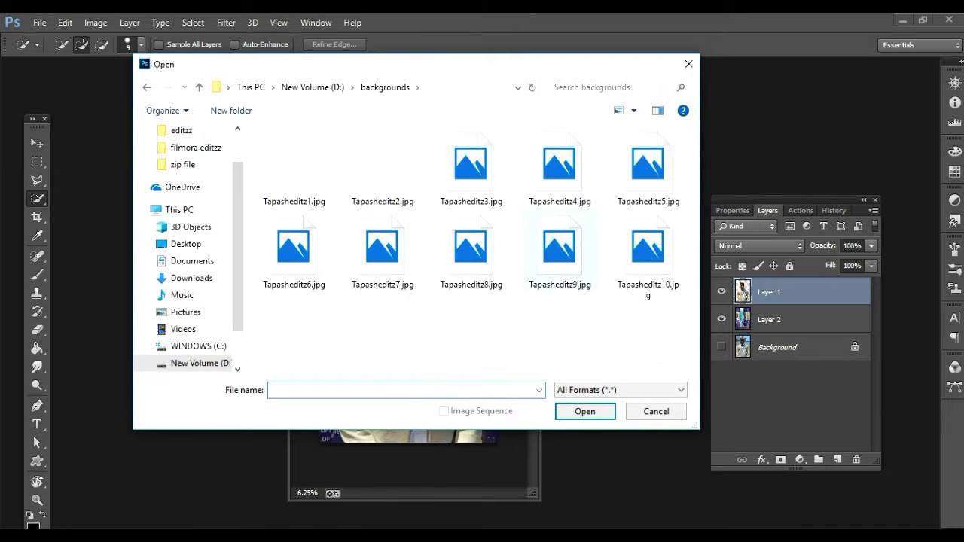
click(147, 87)
scroll(550, 201, down, 1)
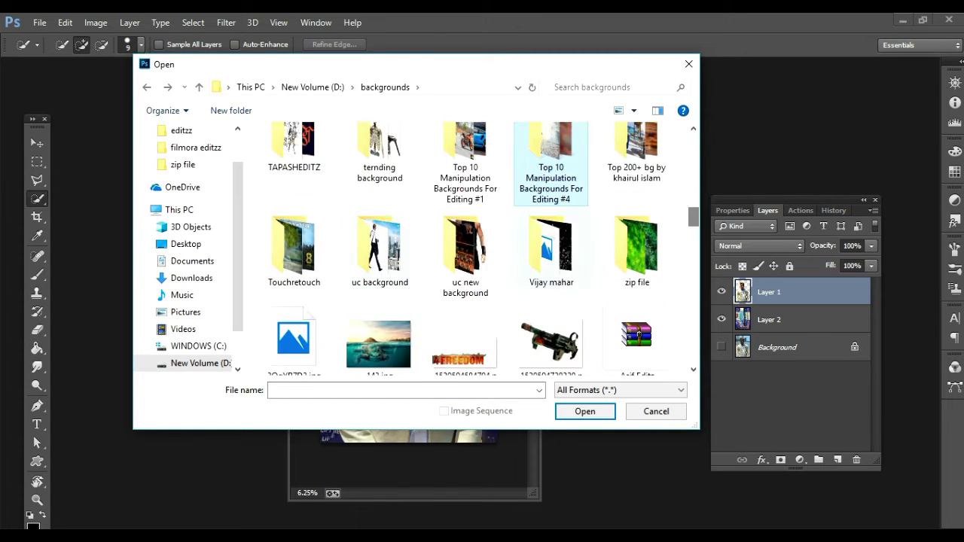
key(Escape)
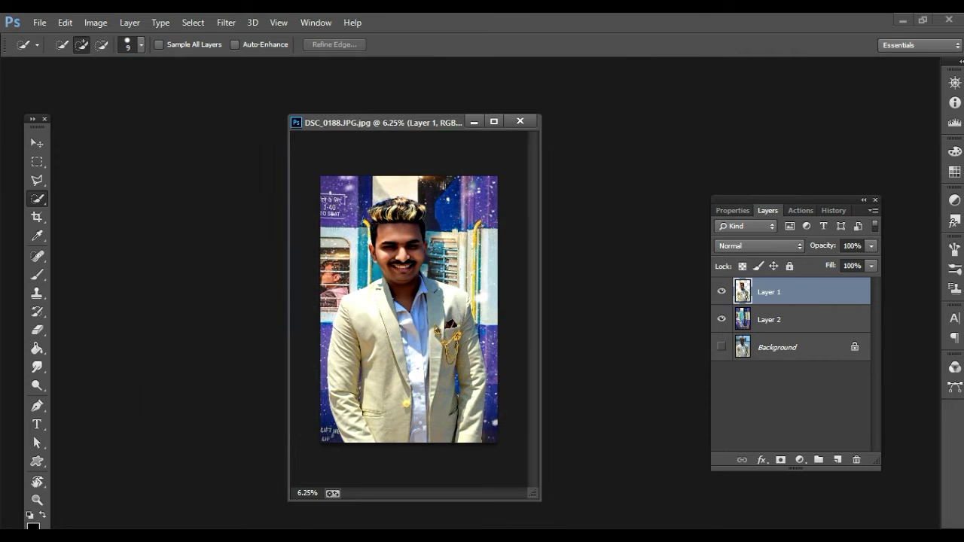
Apply a Field Blur to the train background on Layer 2, then select the portrait layer.
click(768, 319)
click(226, 22)
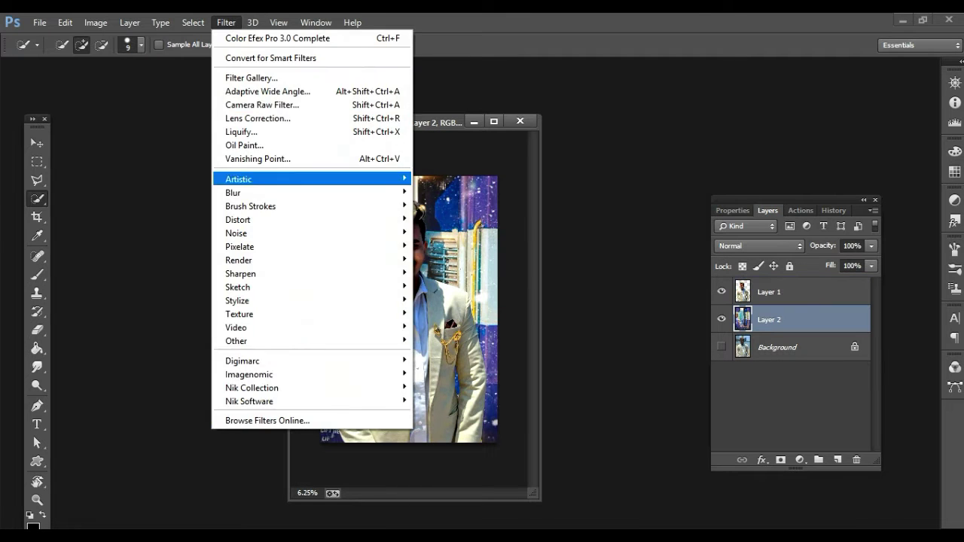
click(441, 204)
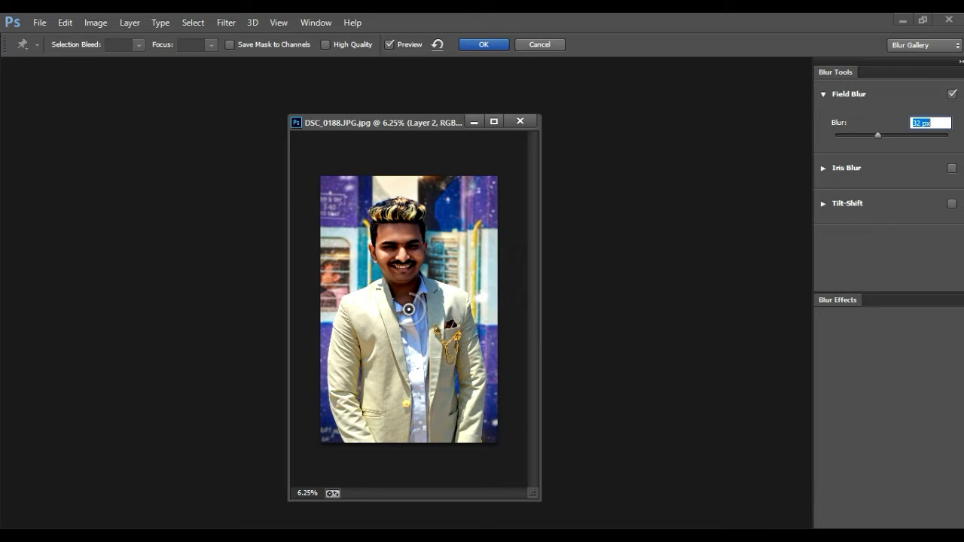
key(Return)
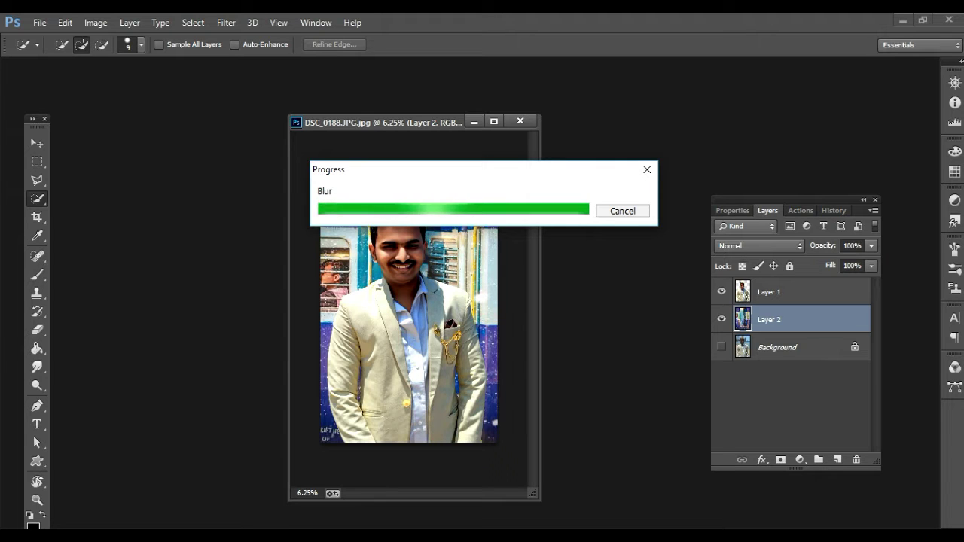
click(769, 292)
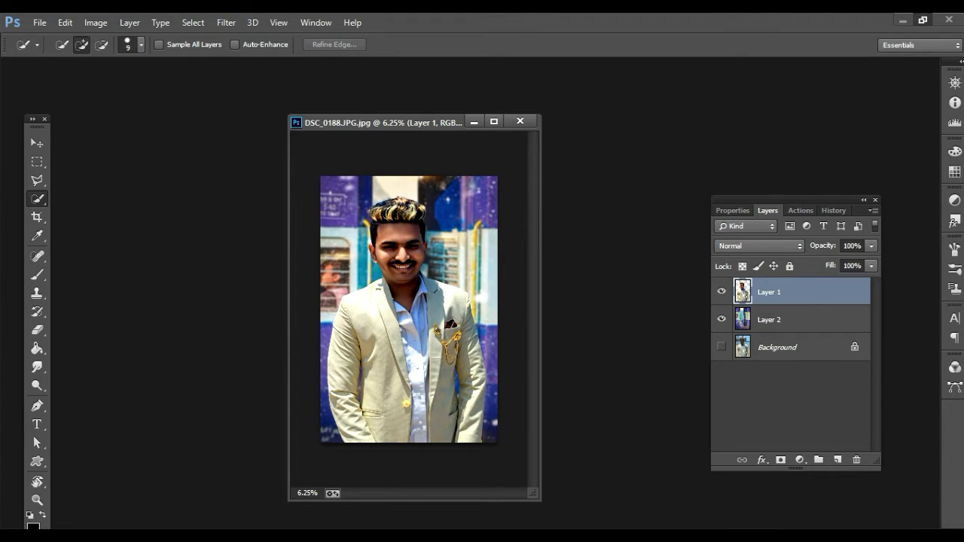
click(226, 22)
In Viveza 2, add a control point on the man's face with Brightness 46%.
click(437, 468)
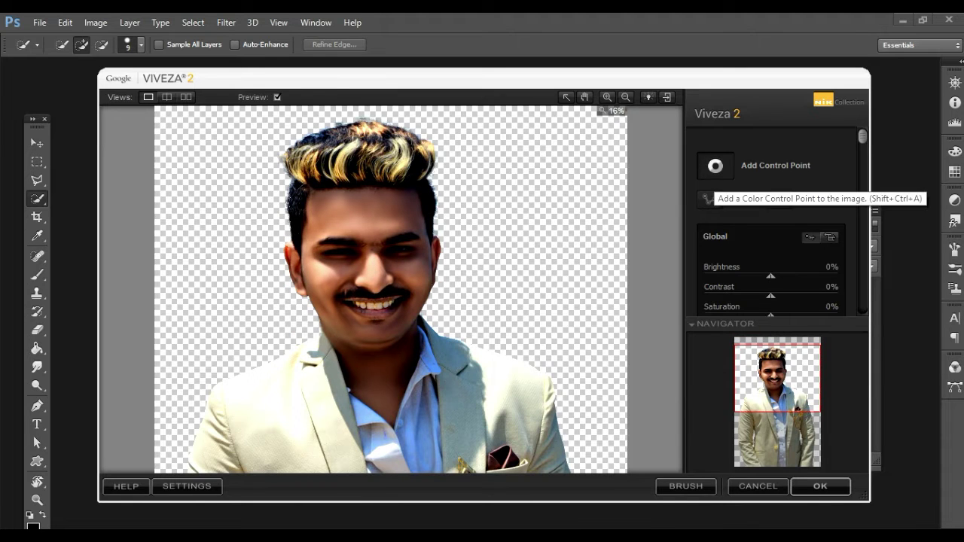
click(716, 165)
click(409, 257)
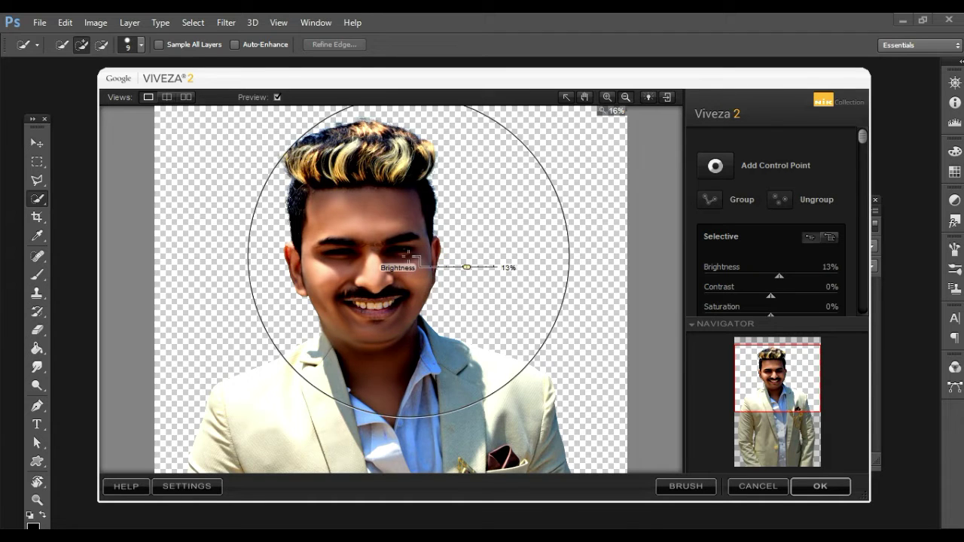
drag(463, 267, 477, 268)
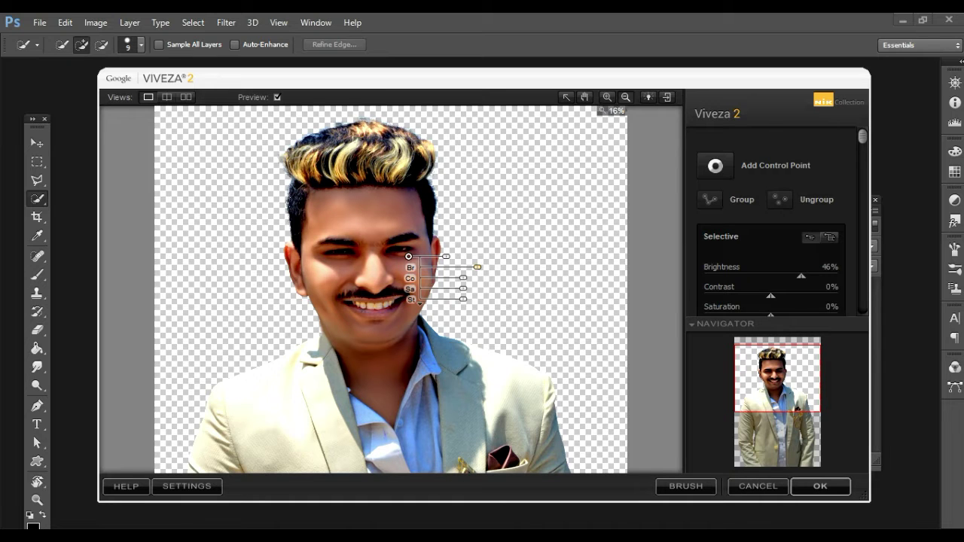
Add a collar control point, reduce the face's contrast and saturation, and apply.
key(ctrl+minus)
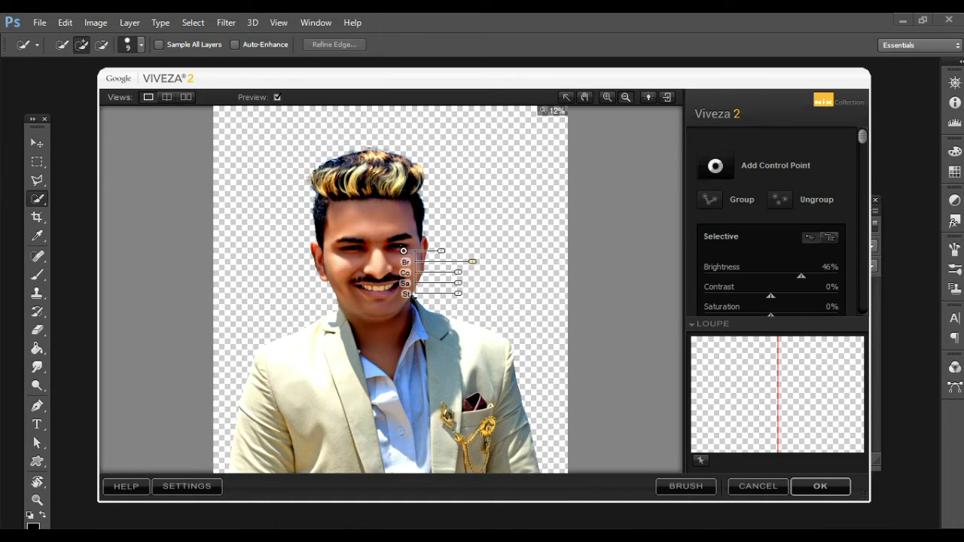
drag(404, 250, 388, 337)
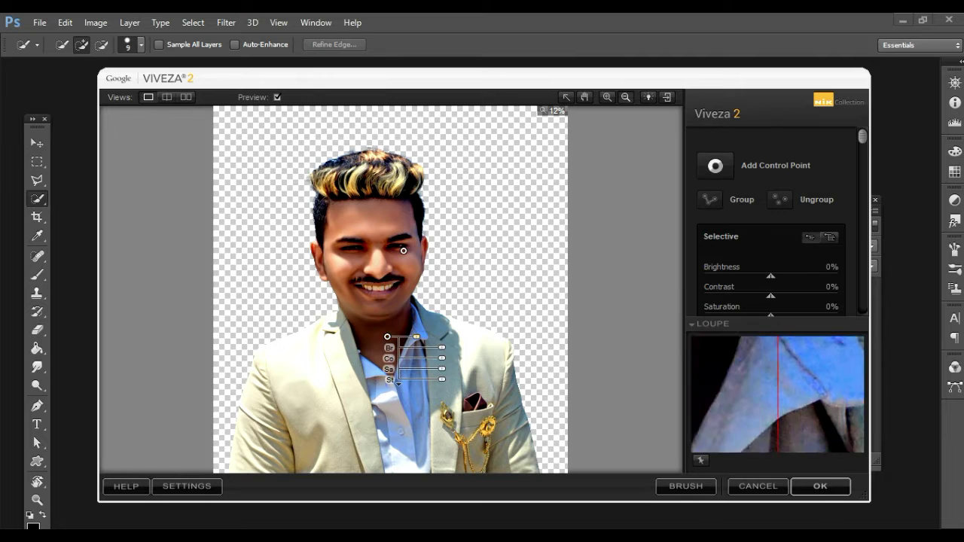
drag(456, 348, 452, 348)
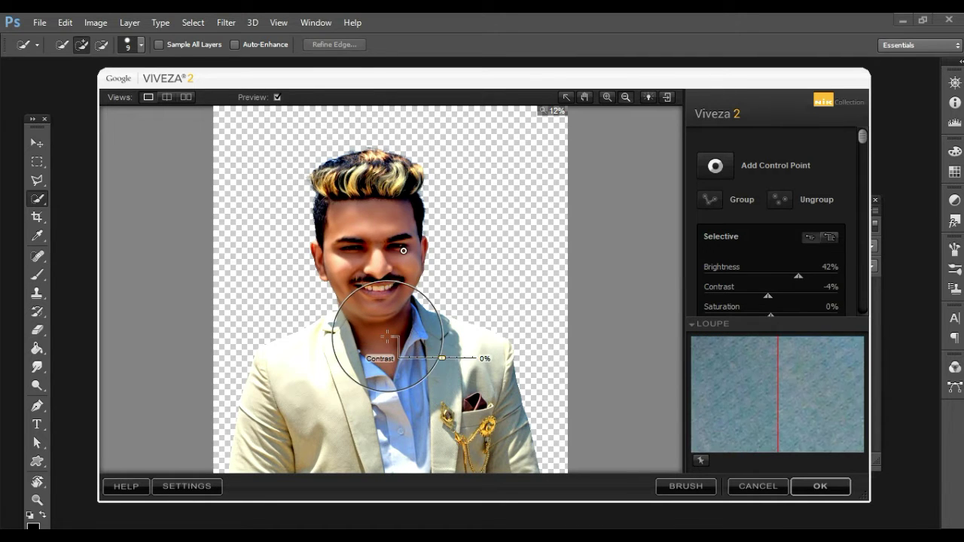
click(404, 250)
drag(473, 261, 450, 272)
drag(461, 283, 455, 282)
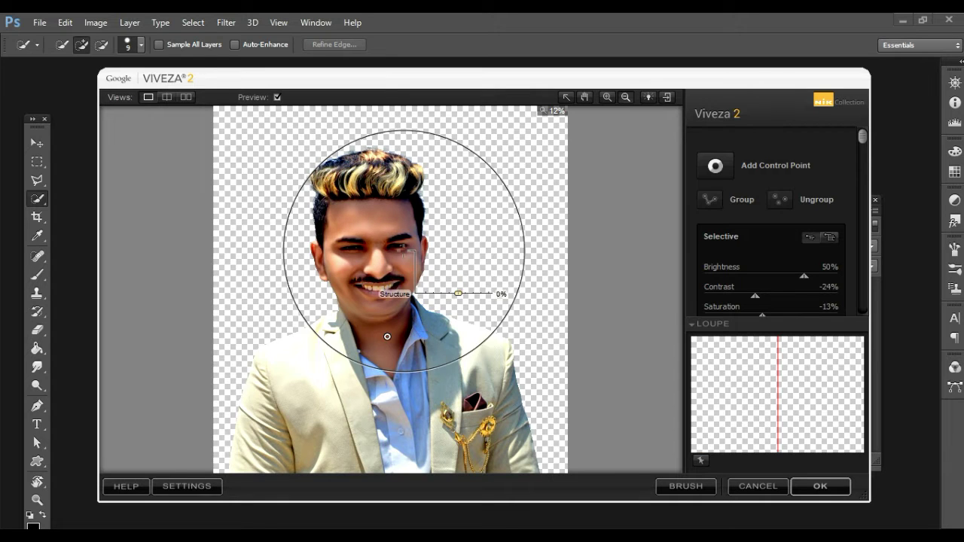
key(Return)
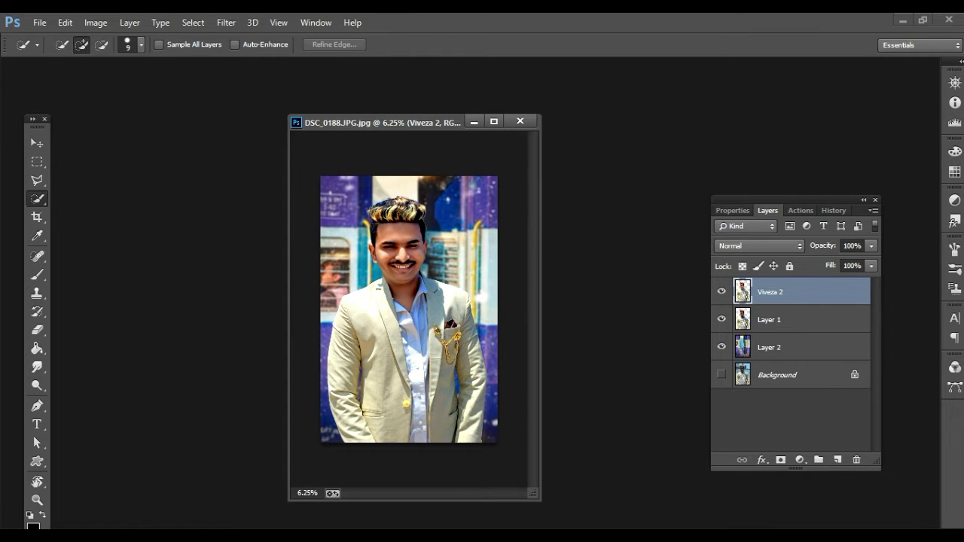
Zoom in on the face and merge the Viveza 2 layer down into Layer 1.
ctrl+click(407, 249)
drag(406, 226, 407, 339)
right_click(775, 295)
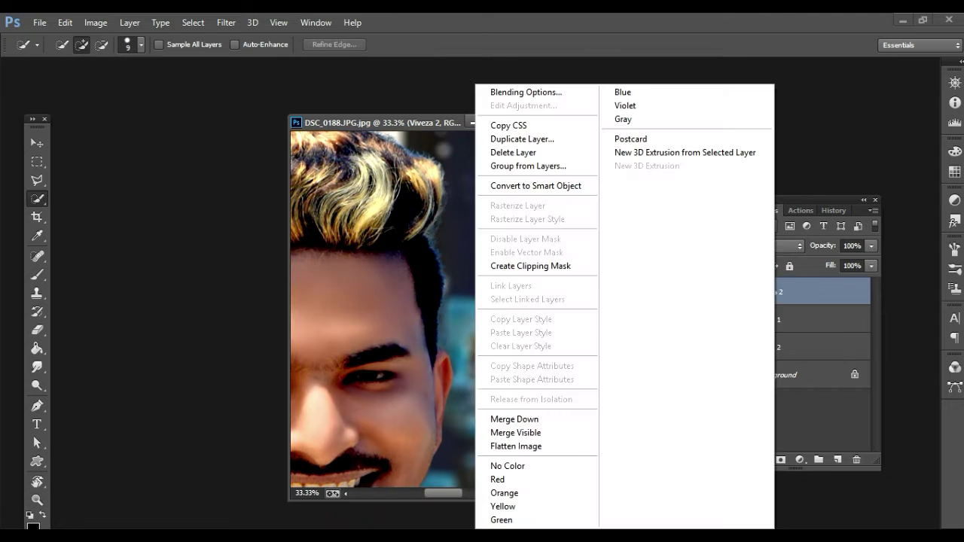
click(515, 419)
Switch to the Eraser, pan around the hair, and zoom out to the whole photo.
drag(407, 301, 385, 269)
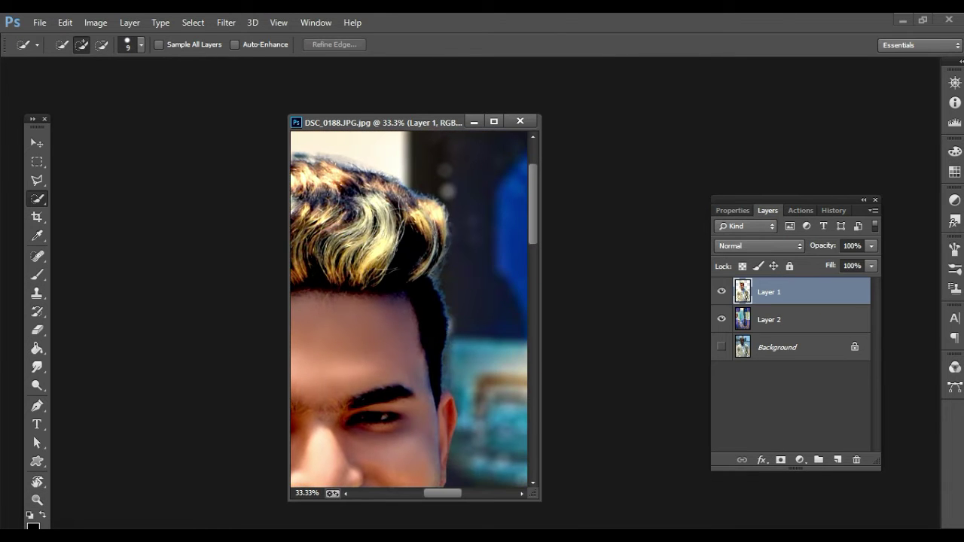
key(e)
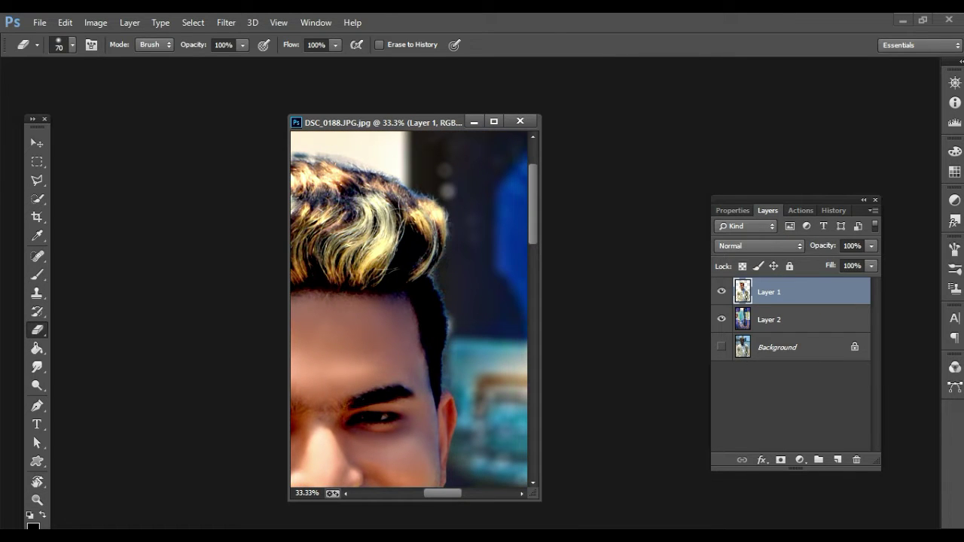
drag(407, 302, 452, 354)
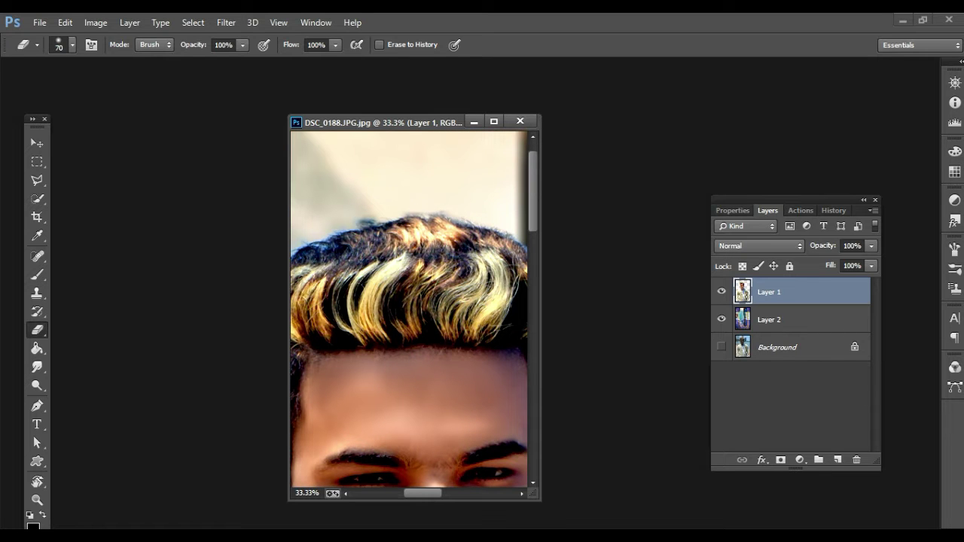
drag(339, 301, 467, 302)
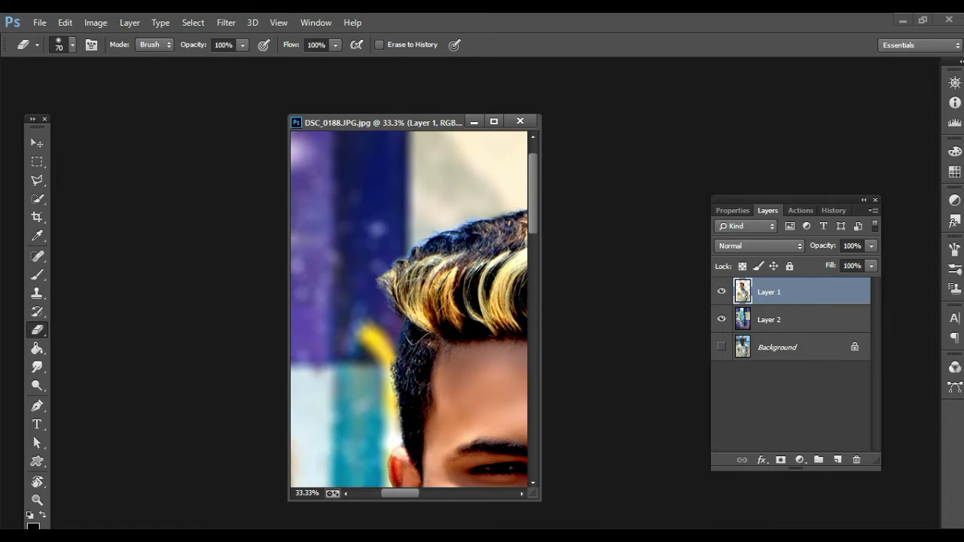
scroll(414, 310, down, 3)
key(z)
key(ctrl+minus)
key(ctrl+minus)
key(ctrl+minus)
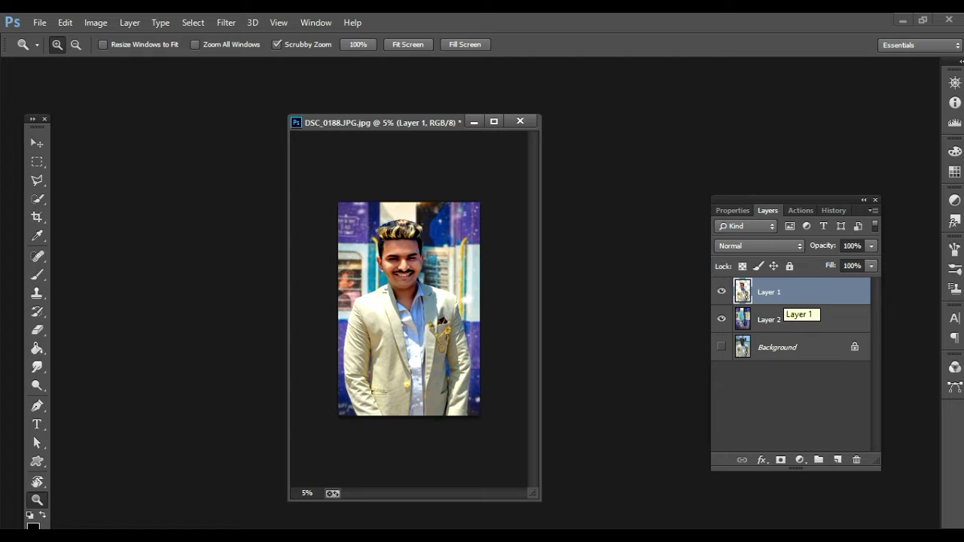
Merge Layer 1 down into Layer 2 and start the Camera Raw Filter.
right_click(773, 292)
click(517, 418)
click(226, 22)
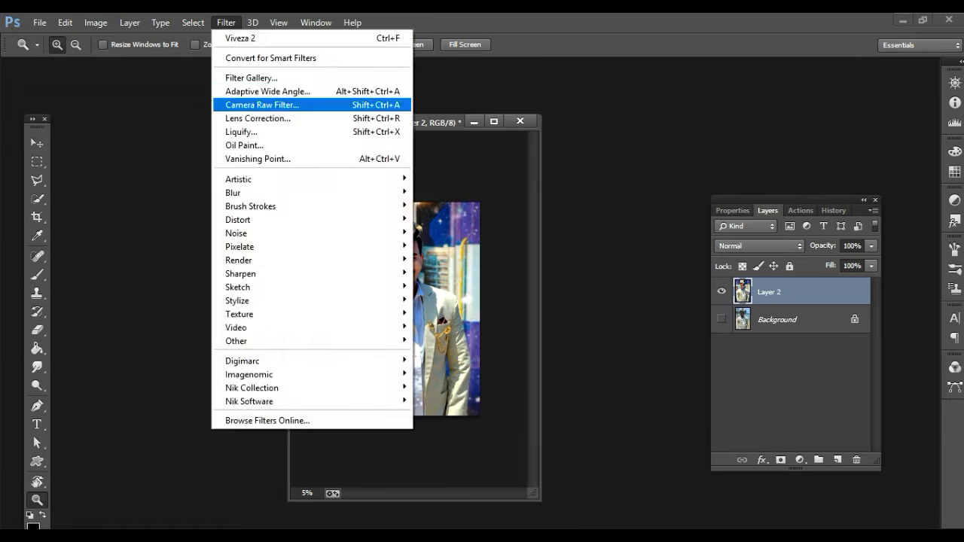
click(262, 105)
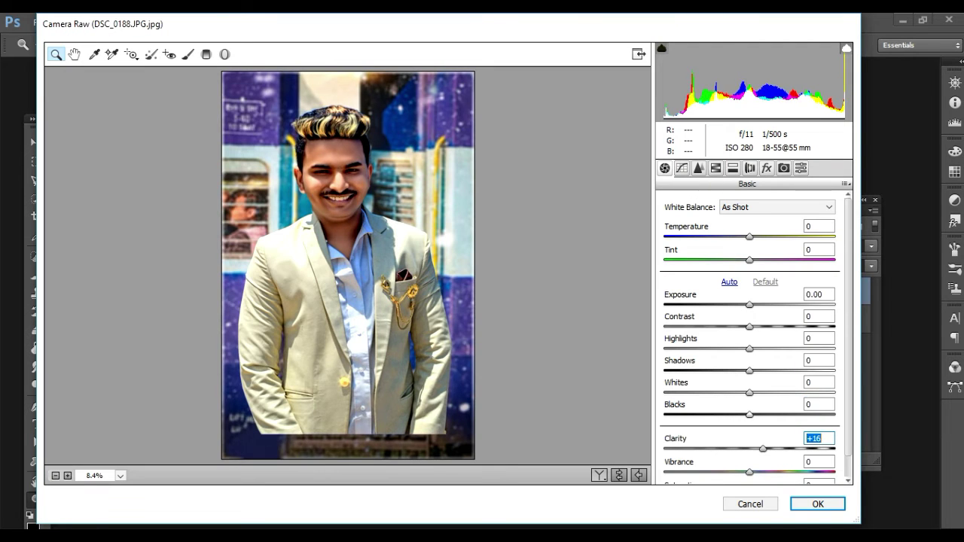
Set Clarity +16, Blacks +37, Whites +38, Shadows +16, Highlights +2, Exposure +0.15 and apply.
key(shift+Tab)
text(+37)
key(shift+Tab)
text(38)
key(shift+Tab)
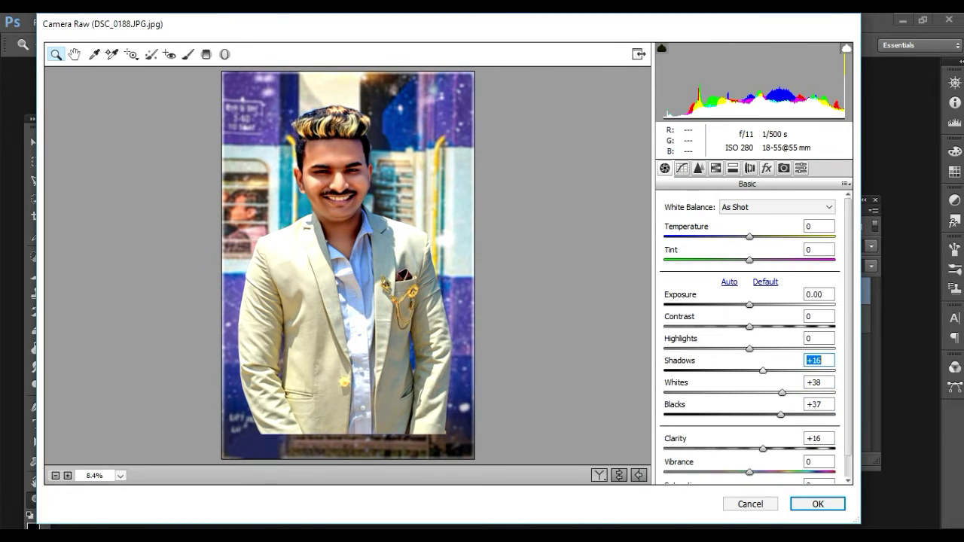
text(16)
key(shift+Tab)
key(Down)
key(Down)
key(shift+Tab)
key(shift+Tab)
key(Up)
key(Up)
key(Up)
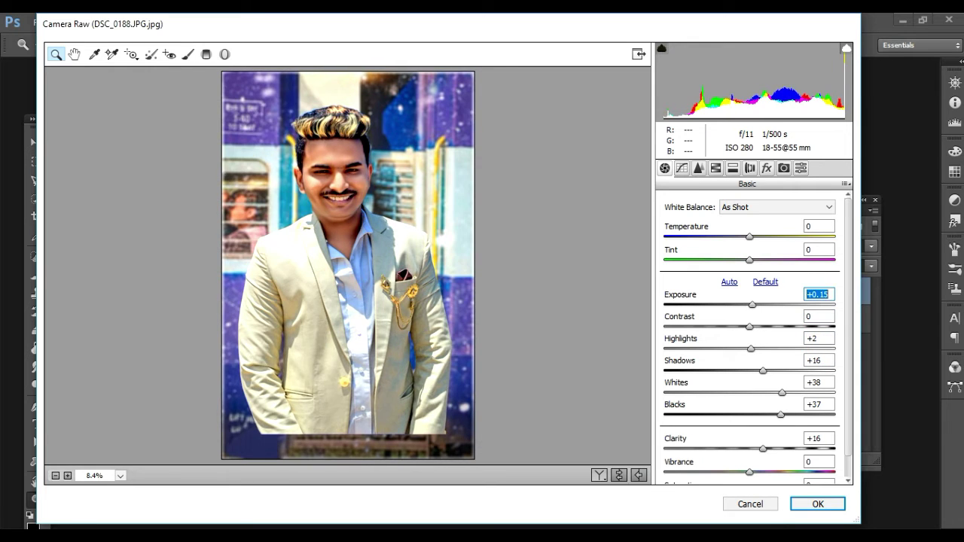
key(Return)
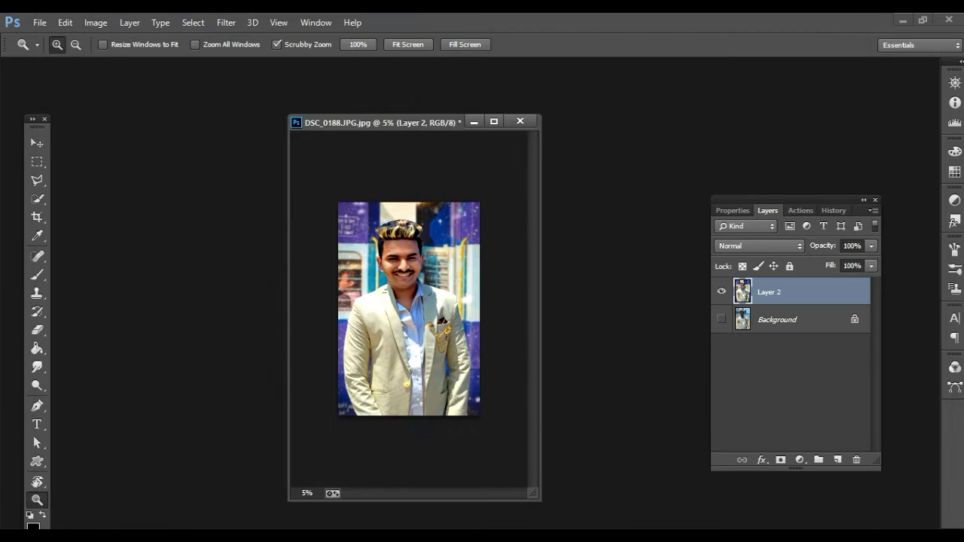
Duplicate Layer 2 and preview the Dark Moody and Jack nikam presets in Camera Raw.
key(ctrl+j)
key(alt+t)
key(Escape)
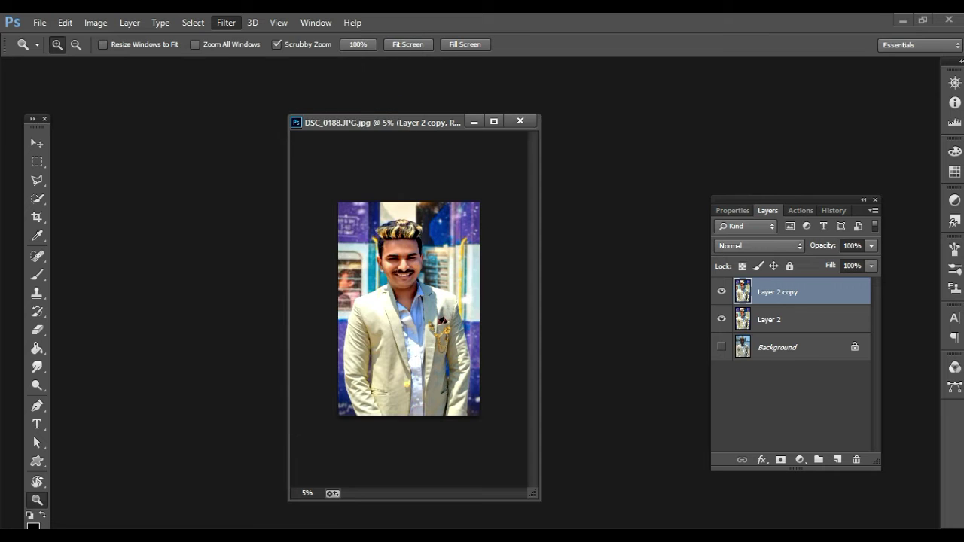
key(ctrl+shift+a)
scroll(750, 331, down, 15)
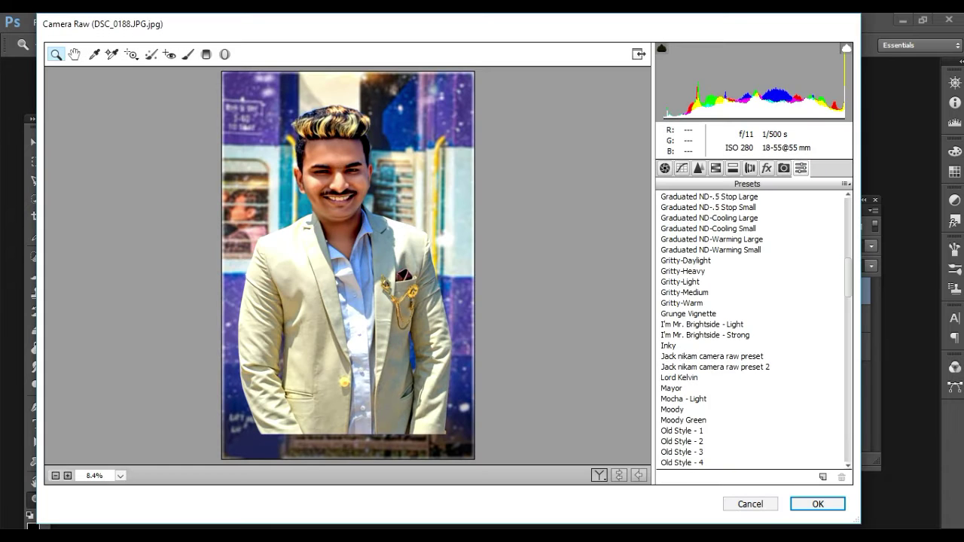
scroll(750, 331, up, 7)
click(680, 292)
key(q)
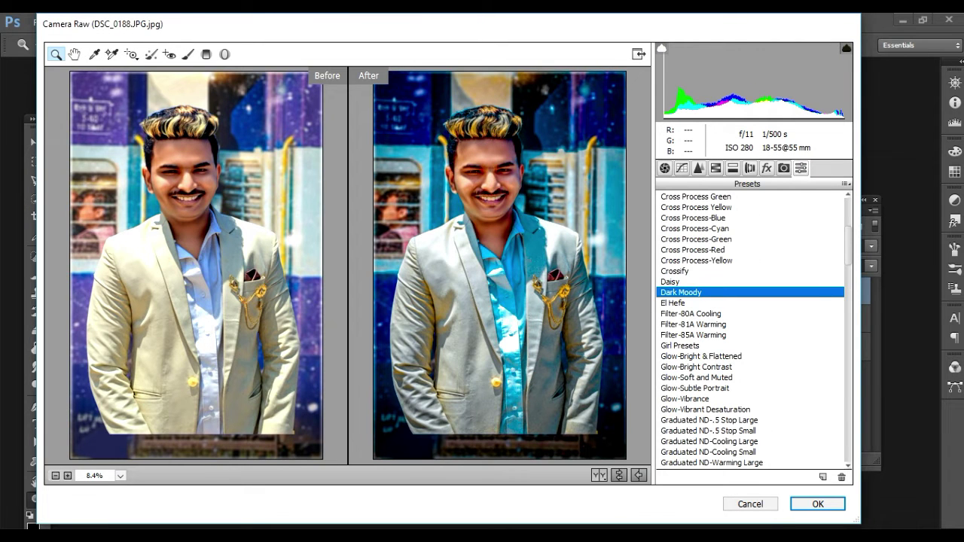
scroll(750, 332, down, 2)
scroll(750, 331, down, 3)
click(712, 420)
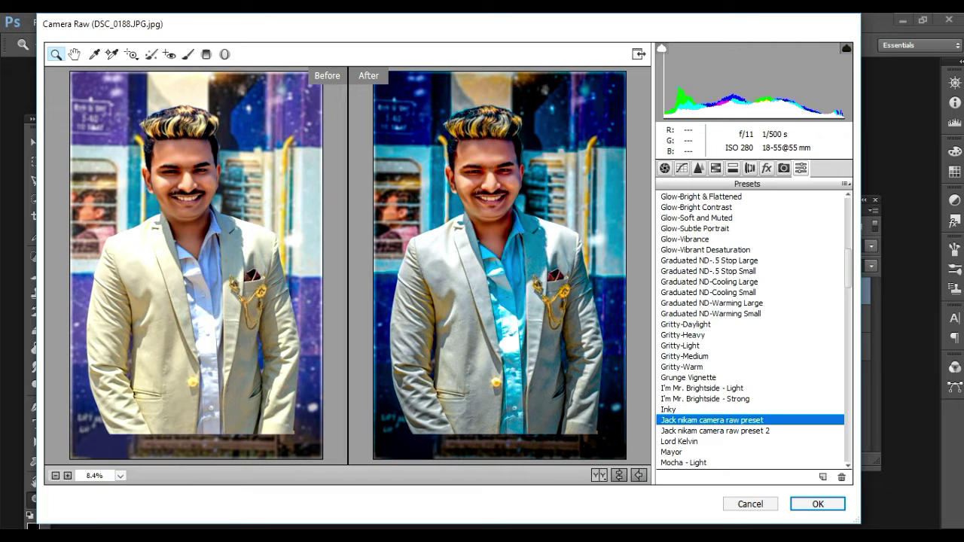
Apply the ae2k19 (9) preset after trying Tapasheditz, fade it to 80%, and merge it down.
scroll(750, 332, down, 5)
scroll(750, 332, down, 3)
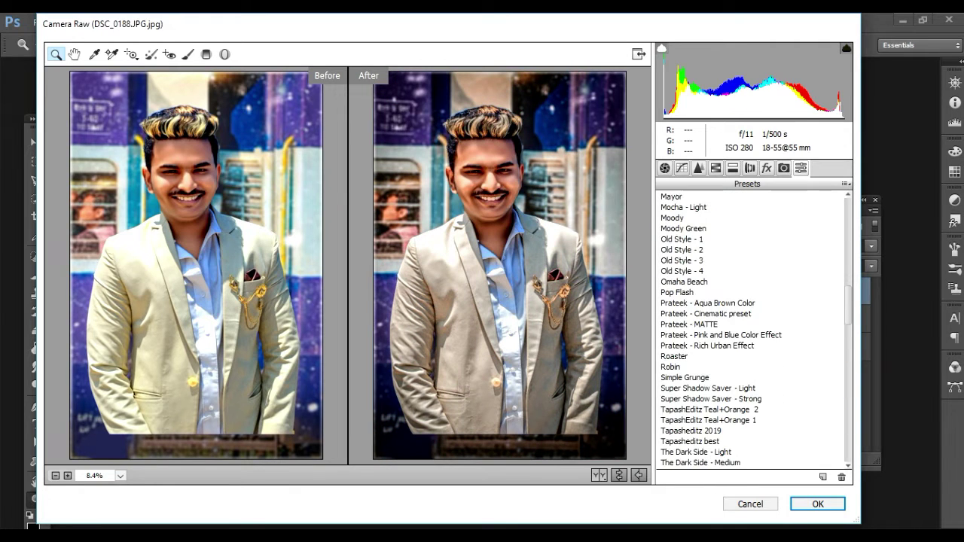
scroll(750, 331, down, 1)
click(690, 409)
scroll(750, 332, down, 6)
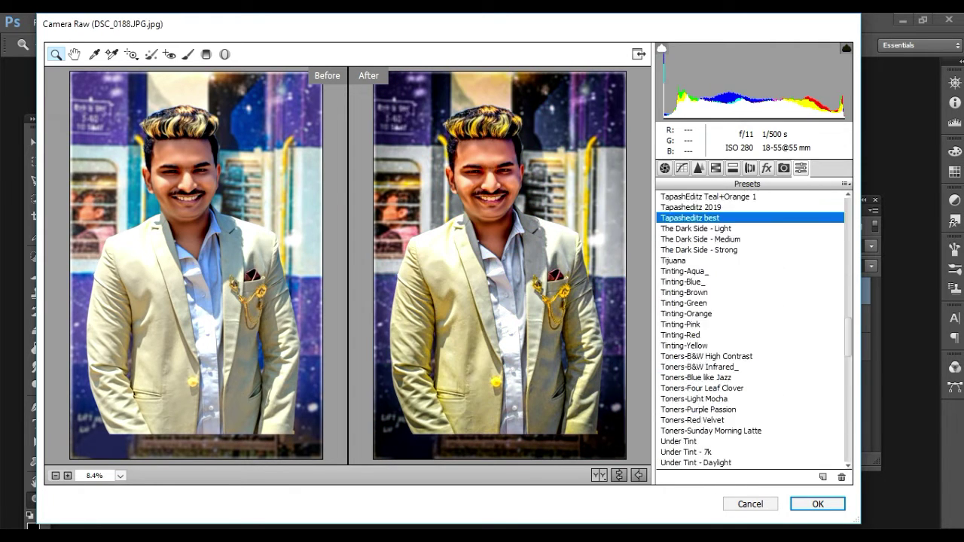
scroll(750, 331, down, 10)
click(680, 303)
click(817, 504)
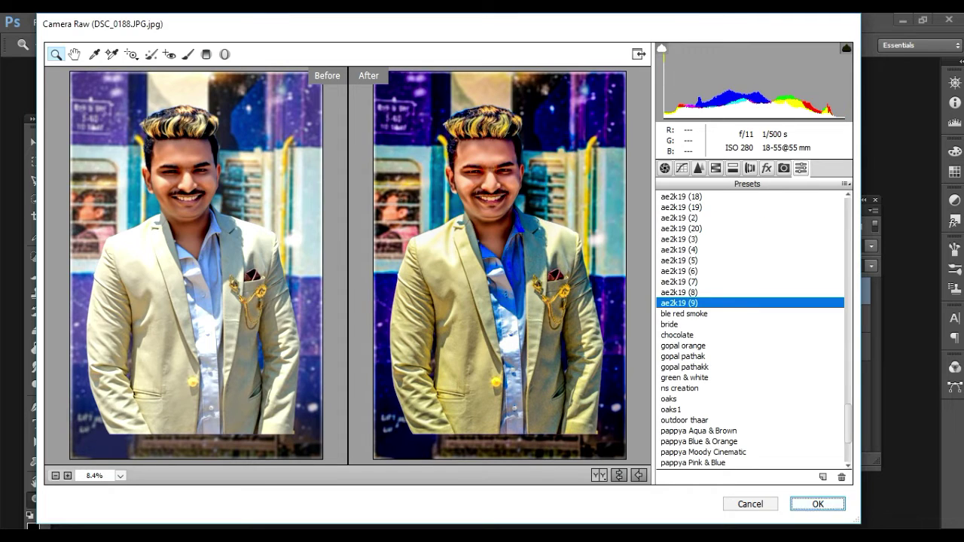
drag(872, 245, 856, 262)
right_click(791, 291)
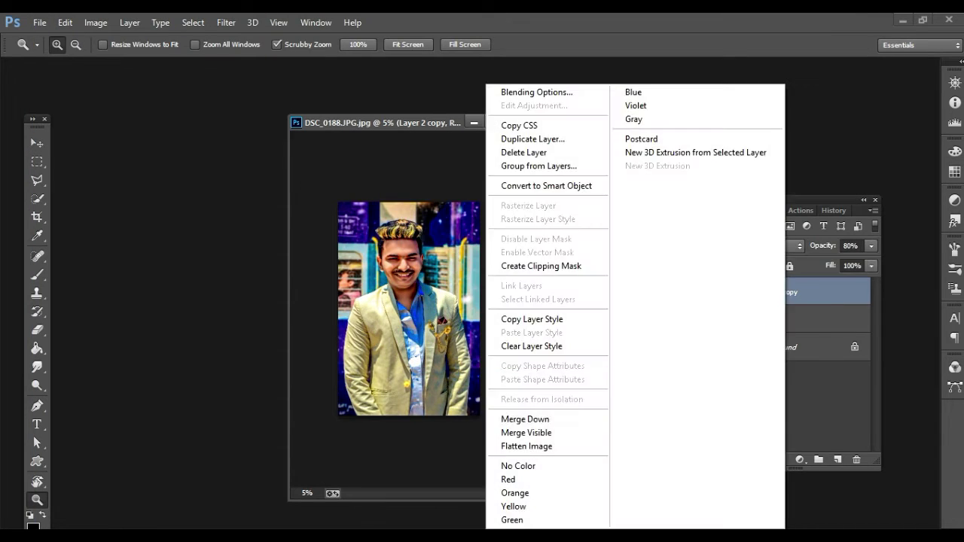
click(507, 415)
Apply the Jack nikam camera raw preset to a new copy, fade it to 78%, and merge it into Layer 2.
key(ctrl+j)
click(226, 22)
click(262, 105)
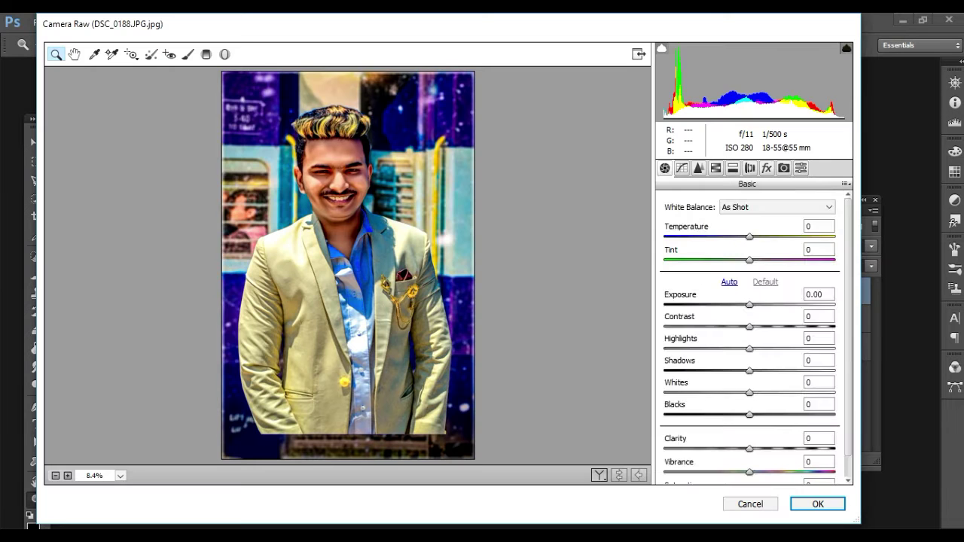
click(801, 168)
scroll(753, 332, down, 3)
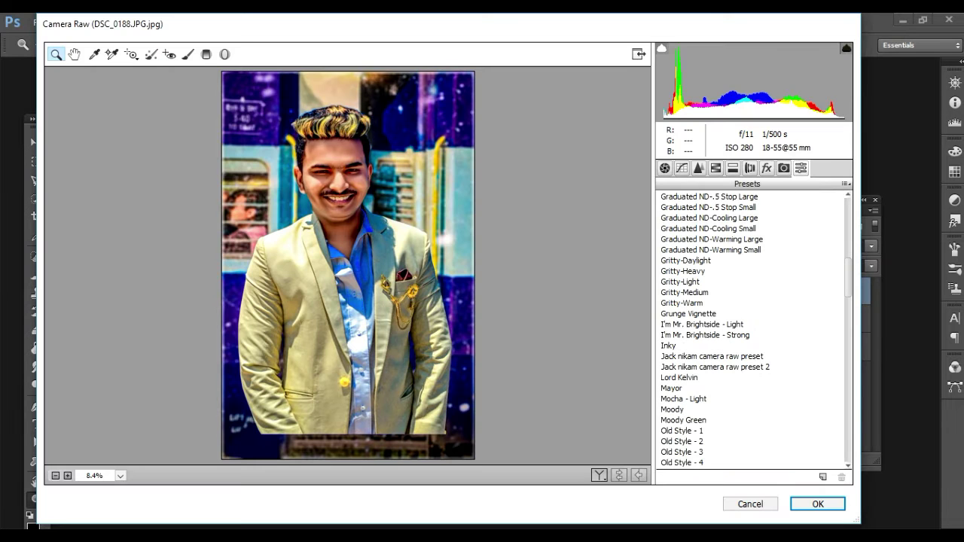
click(712, 357)
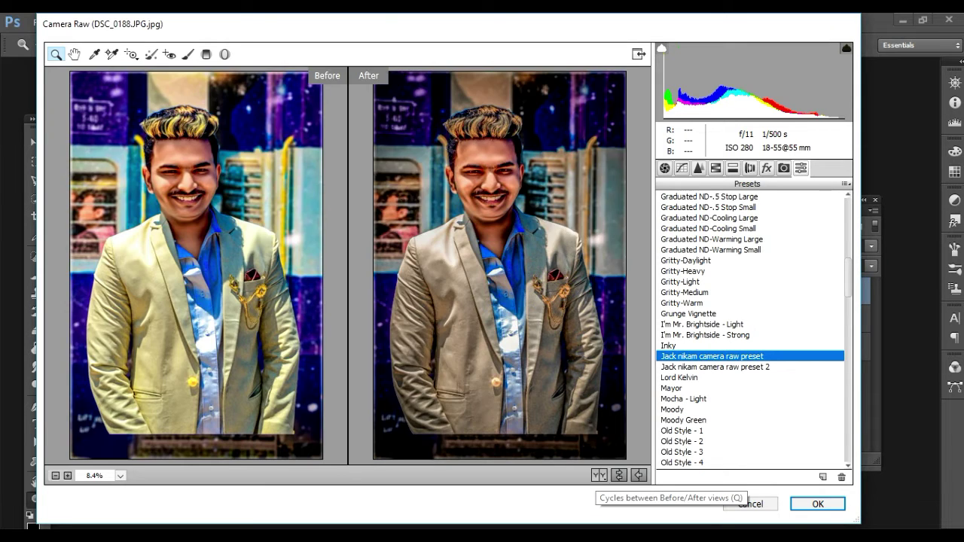
click(599, 475)
click(818, 504)
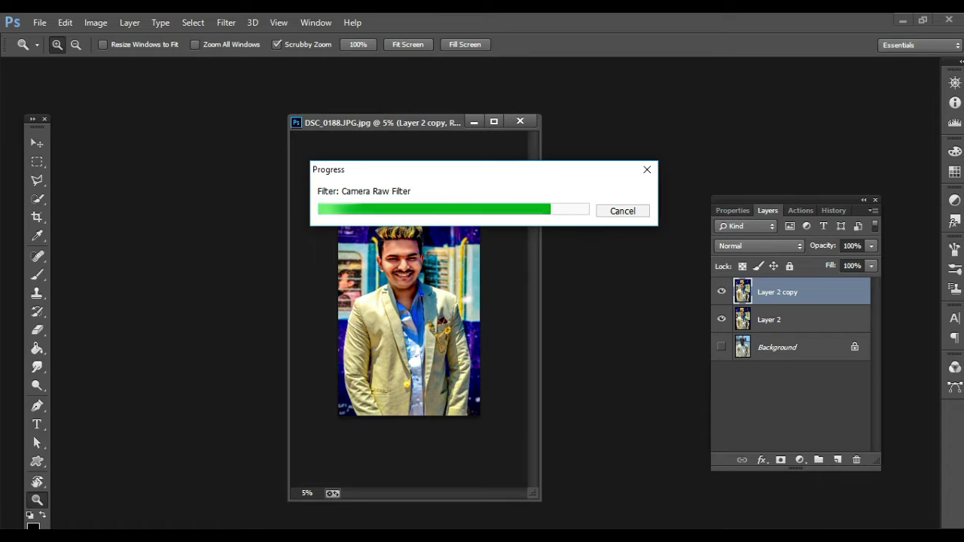
click(871, 246)
drag(872, 261, 856, 262)
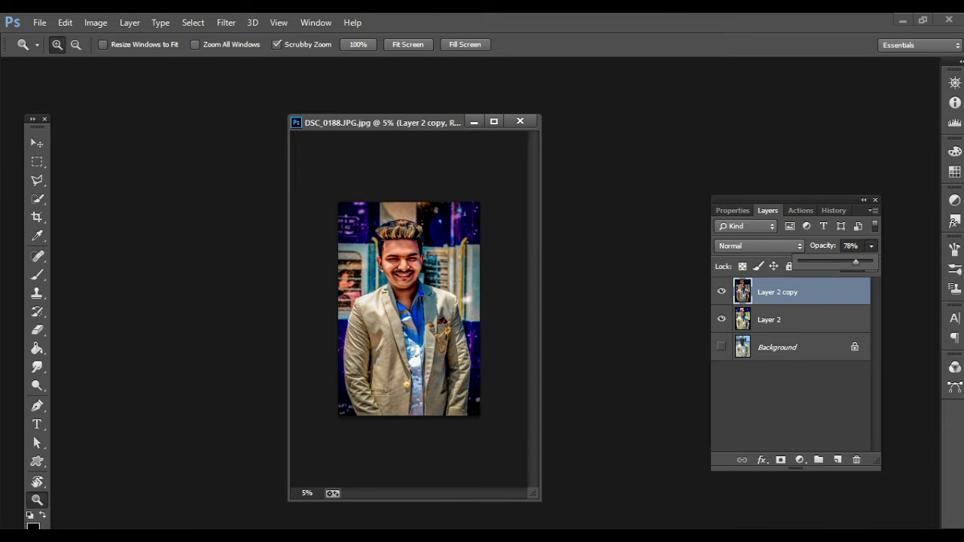
key(ctrl+e)
Zoom in full screen to inspect the retouched face, then zoom back out to the whole photo.
scroll(413, 309, up, 3)
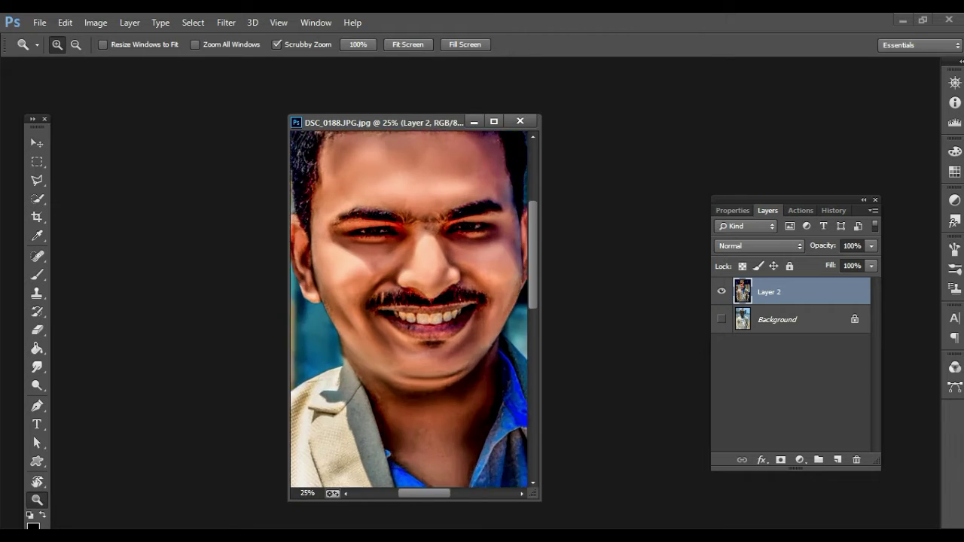
key(e)
scroll(414, 309, up, 2)
key(z)
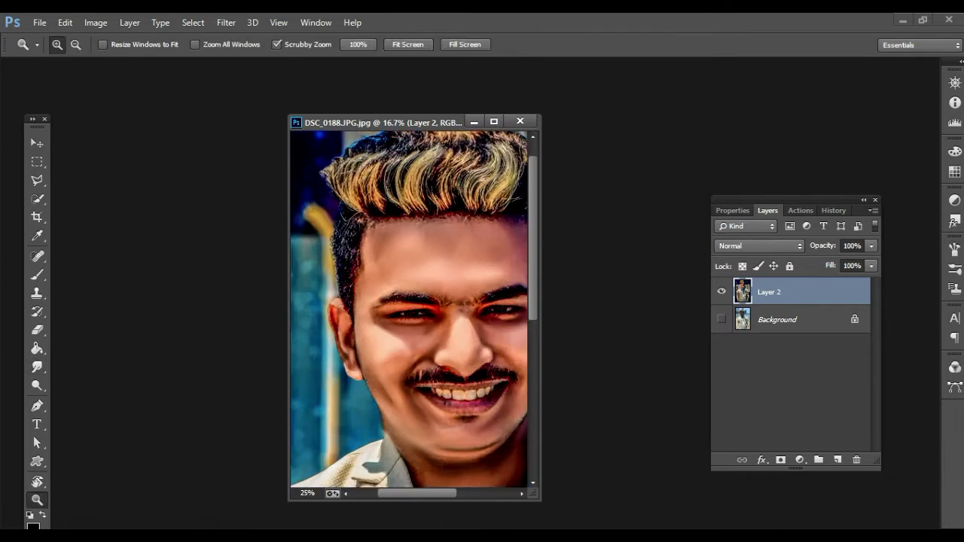
key(ctrl+plus)
key(ctrl+plus)
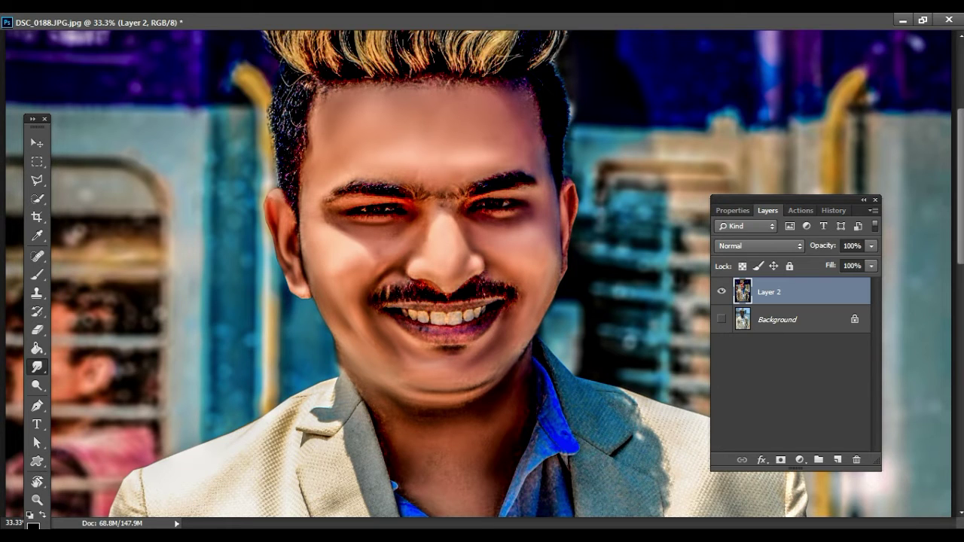
scroll(482, 274, down, 2)
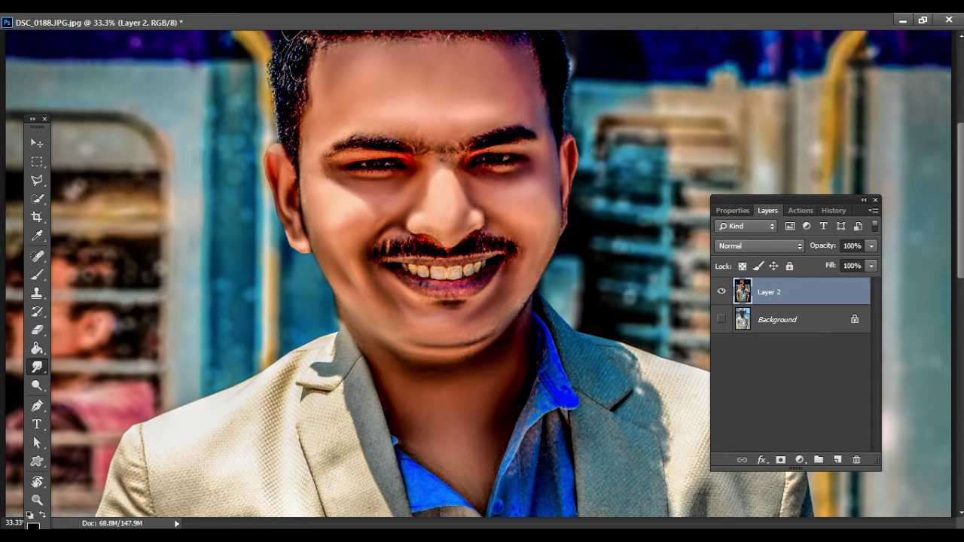
scroll(482, 275, up, 2)
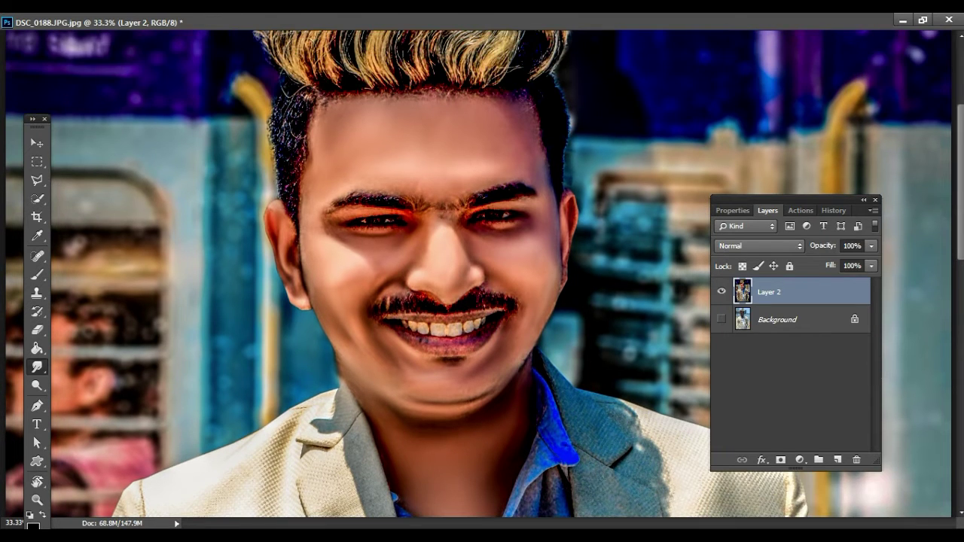
key(ctrl+minus)
key(ctrl+minus)
key(ctrl+minus)
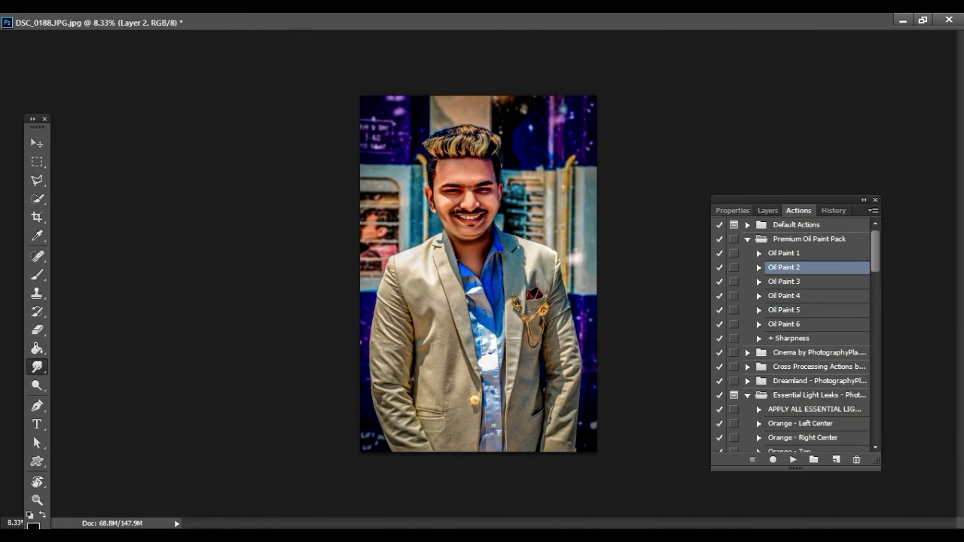
Return to the windowed workspace and apply the Color Efex Pro Vignette effect.
key(f)
key(ctrl+minus)
click(226, 22)
key(Escape)
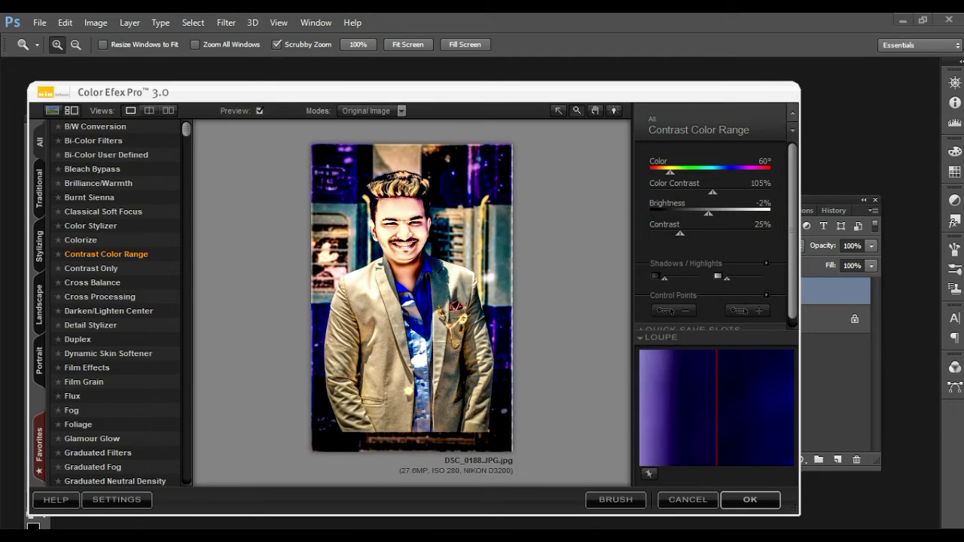
scroll(117, 302, down, 10)
click(81, 451)
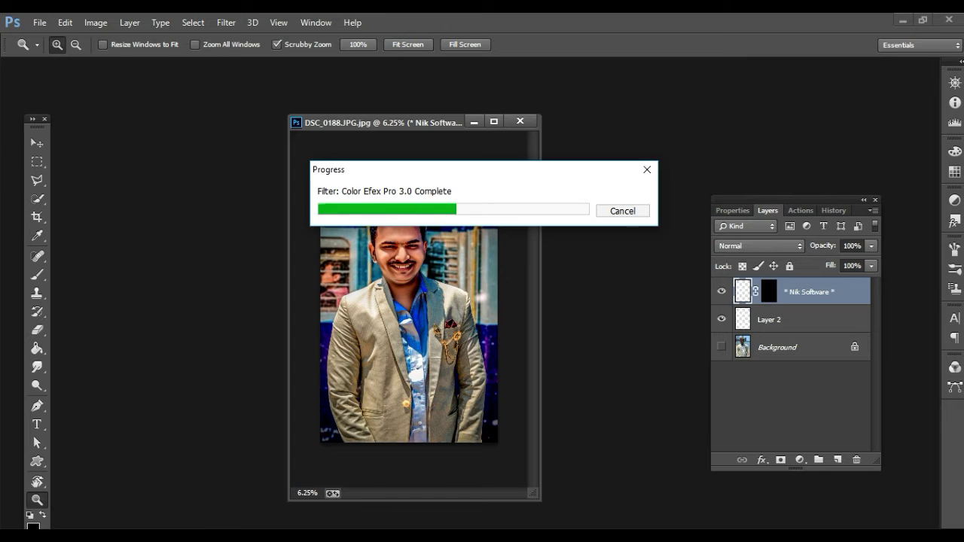
Merge the vignette into Layer 2, delete the Curves adjustment, and merge all visible layers.
right_click(767, 292)
click(509, 433)
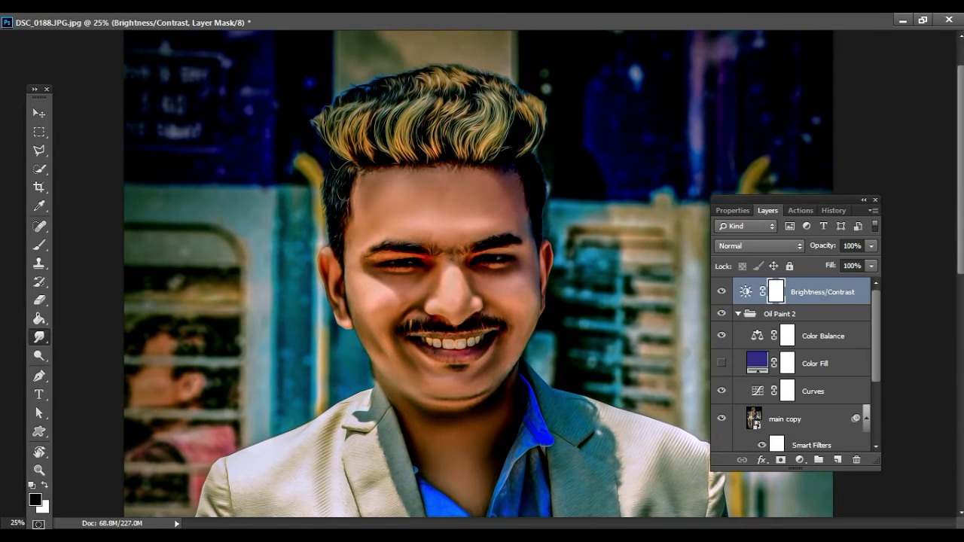
key(Delete)
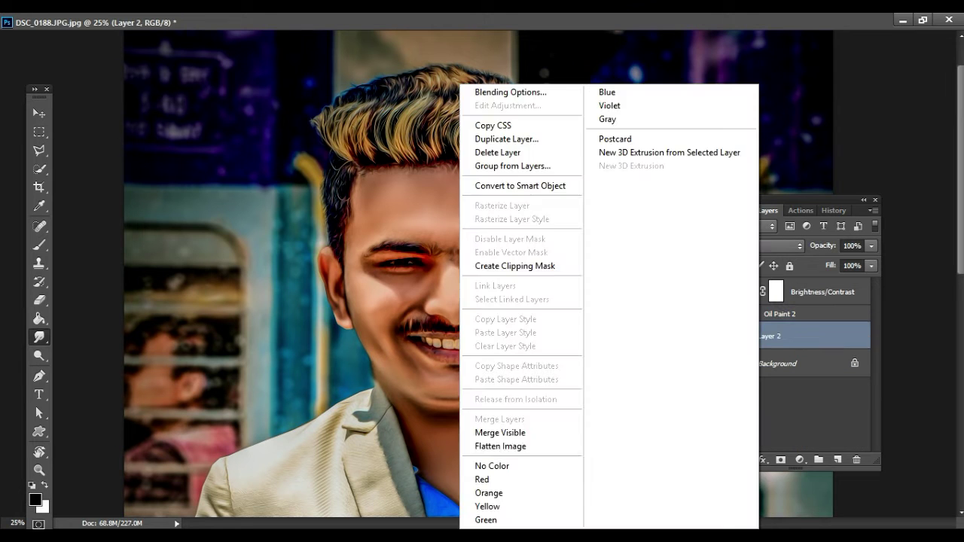
key(ctrl+shift+e)
key(ctrl+minus)
In Viveza 2, add a chest control point with brightness 46% and contrast -79%.
key(f)
key(ctrl+minus)
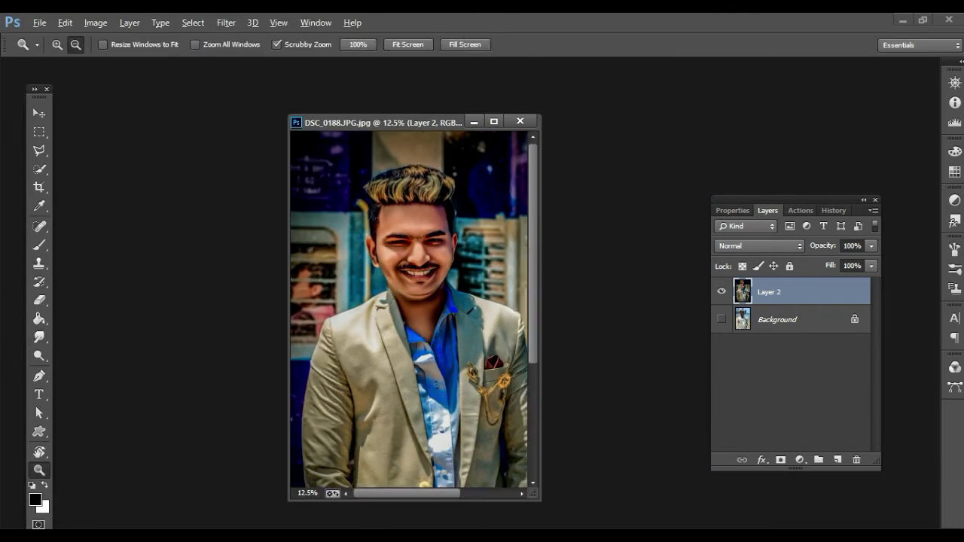
click(226, 22)
key(Escape)
click(715, 166)
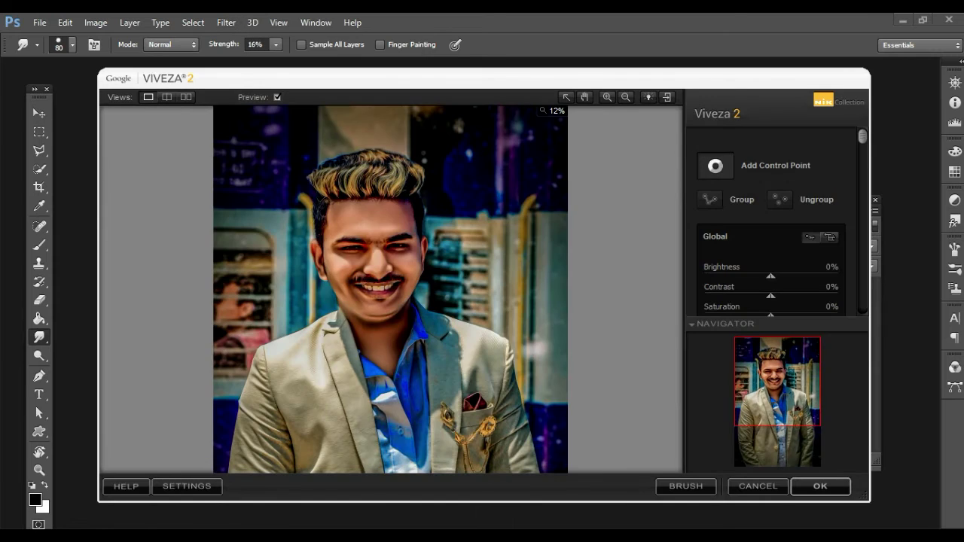
click(404, 336)
mouse_move(457, 348)
mouse_down()
mouse_move(472, 348)
mouse_move(431, 358)
mouse_move(446, 370)
mouse_up()
click(404, 356)
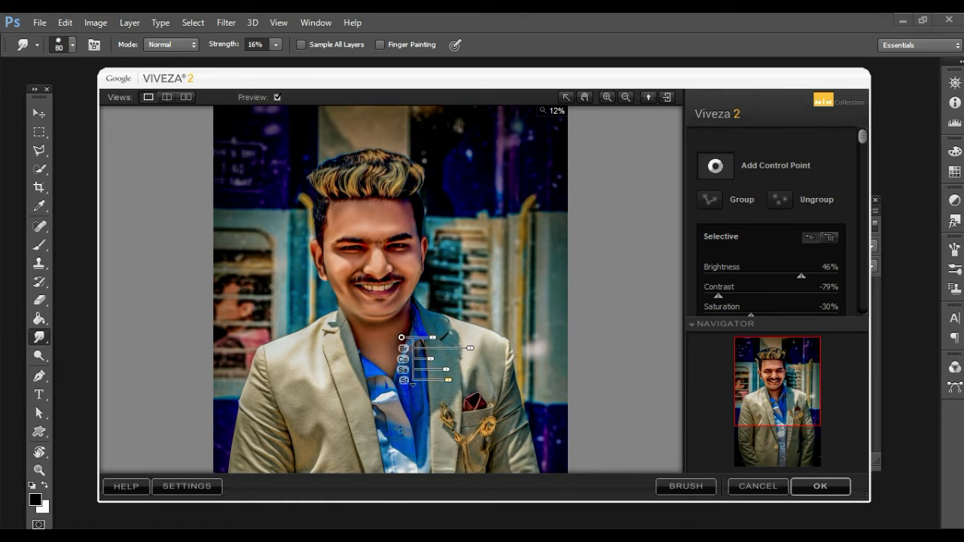
Add face points brightened 24% and 18% plus a smaller hair point, then apply Viveza.
scroll(392, 209, up, 1)
scroll(392, 209, up, 1)
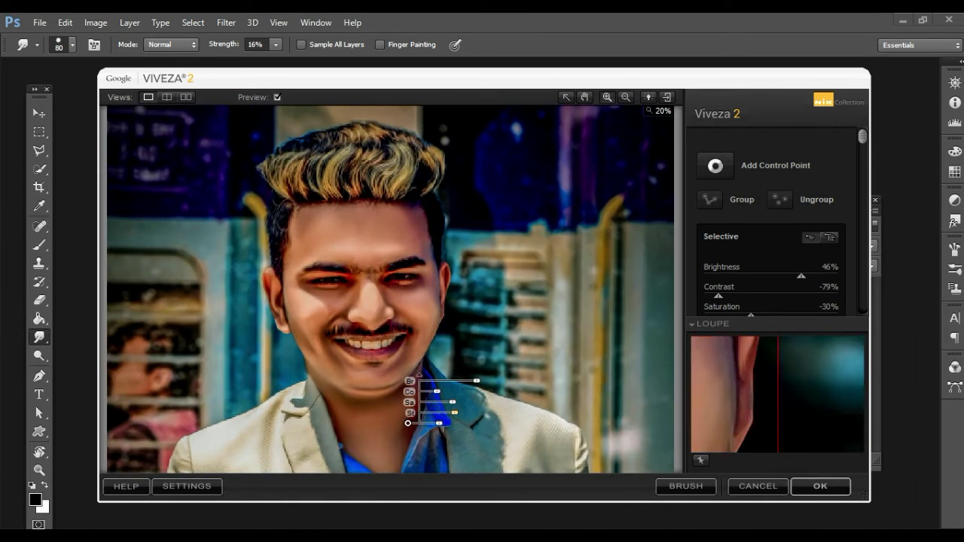
click(715, 166)
click(409, 285)
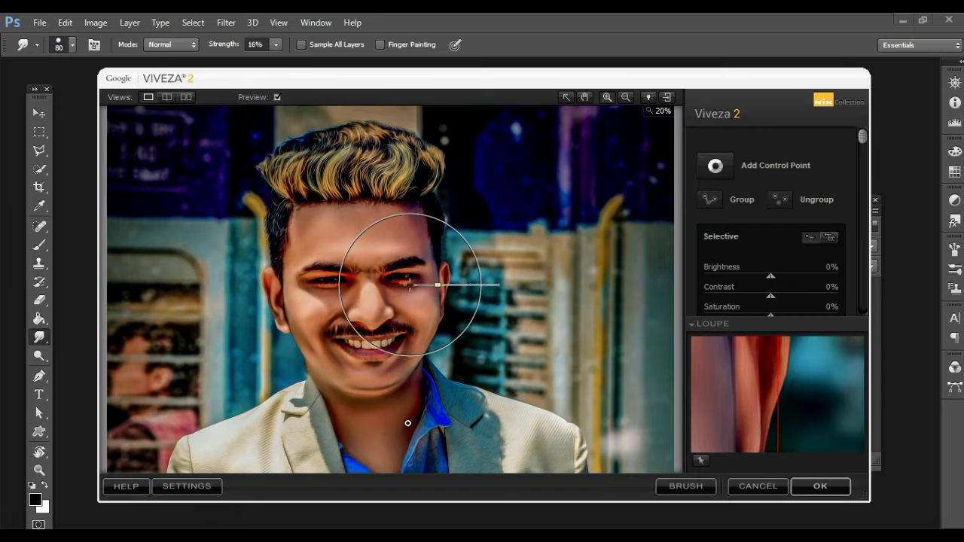
mouse_move(465, 296)
mouse_down()
mouse_move(483, 296)
mouse_move(488, 285)
mouse_move(457, 302)
mouse_move(463, 317)
mouse_up()
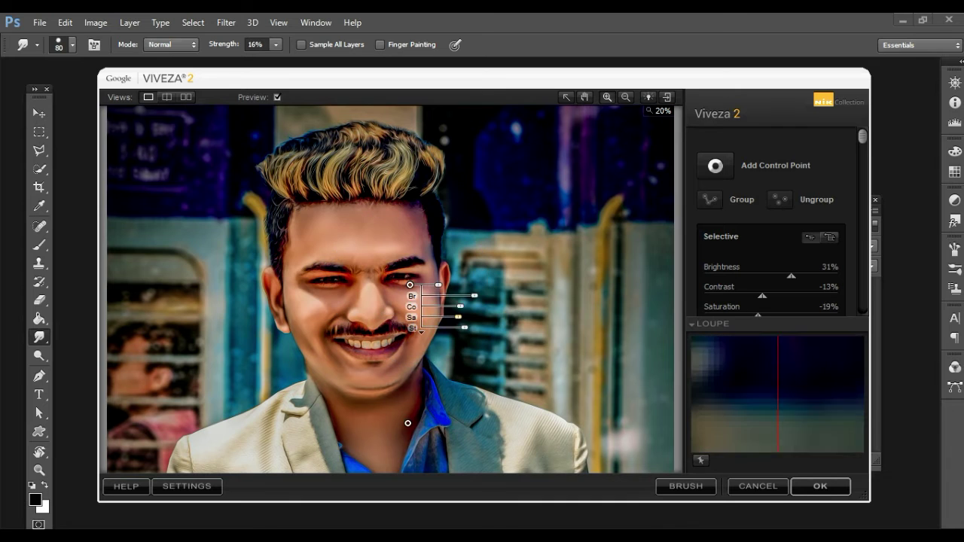
click(326, 290)
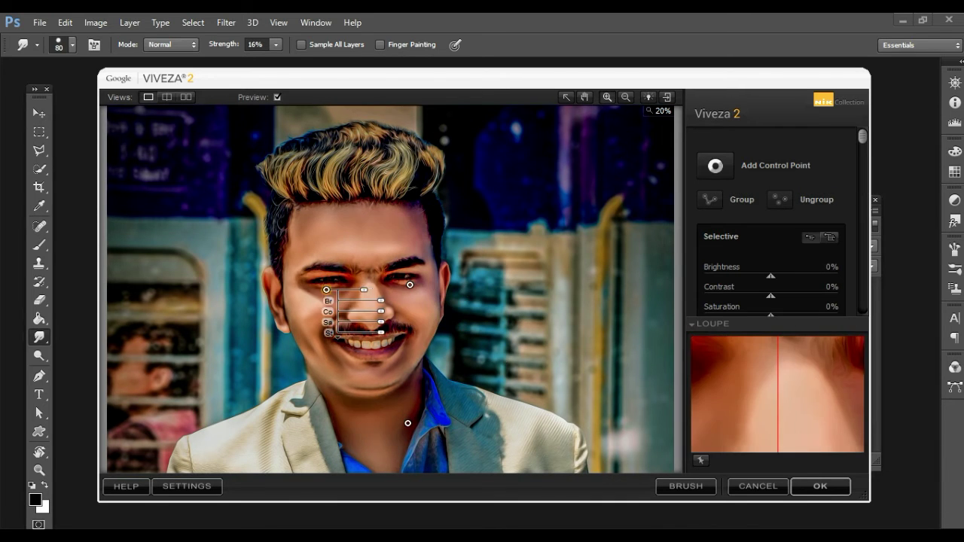
drag(381, 300, 373, 332)
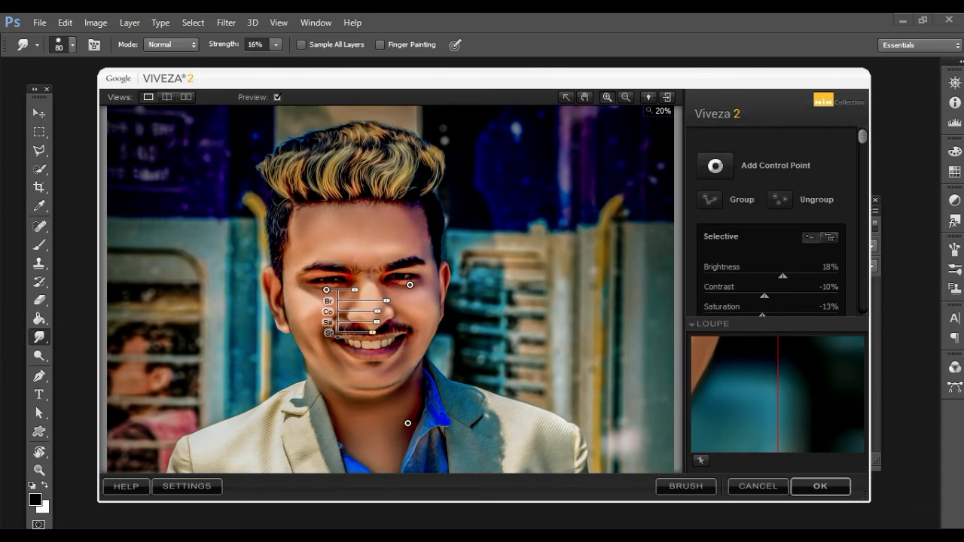
click(716, 166)
click(418, 219)
mouse_move(498, 219)
mouse_down()
mouse_move(444, 219)
mouse_move(482, 231)
mouse_up()
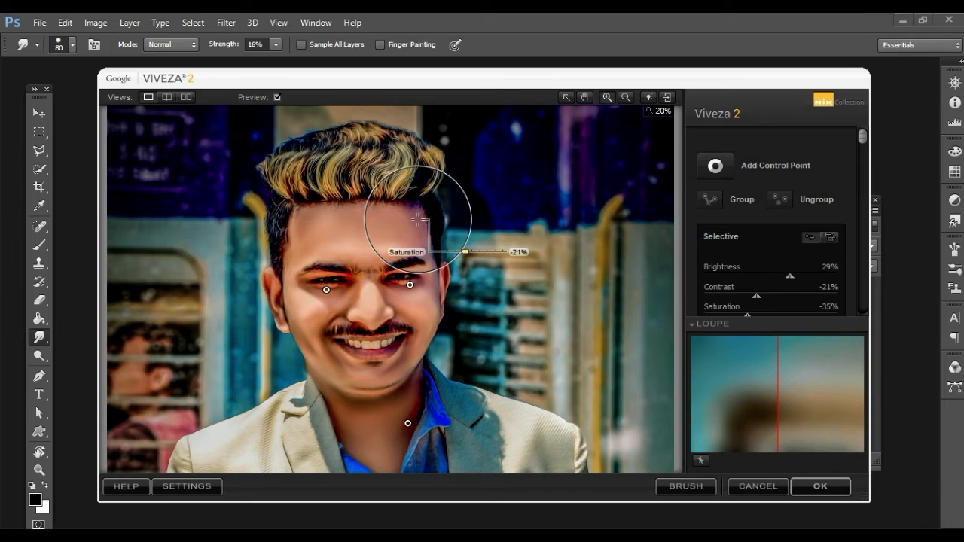
click(821, 486)
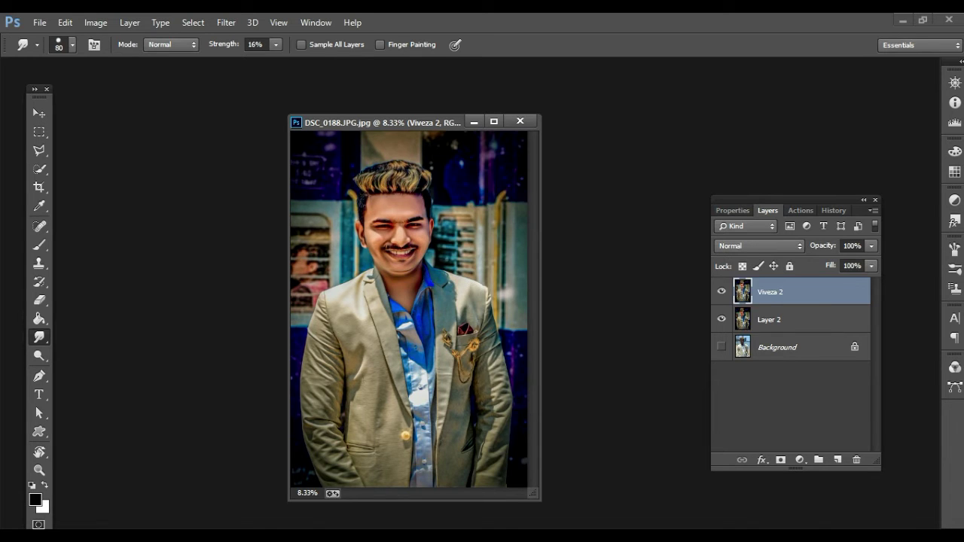
Merge the Viveza 2 layer into Layer 2 and open new logo.png from the editzz folder.
key(ctrl+e)
key(ctrl+o)
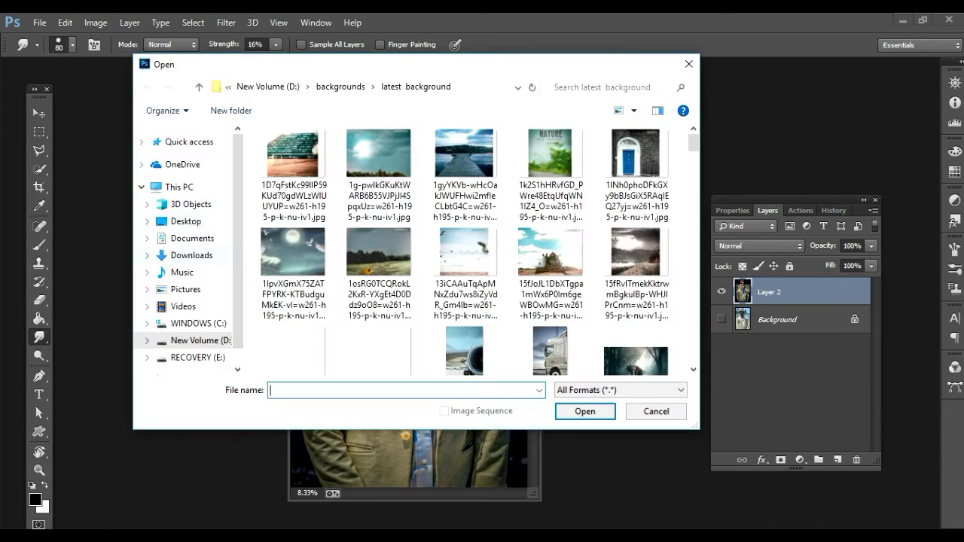
scroll(188, 249, up, 3)
click(181, 176)
scroll(467, 248, down, 5)
click(549, 159)
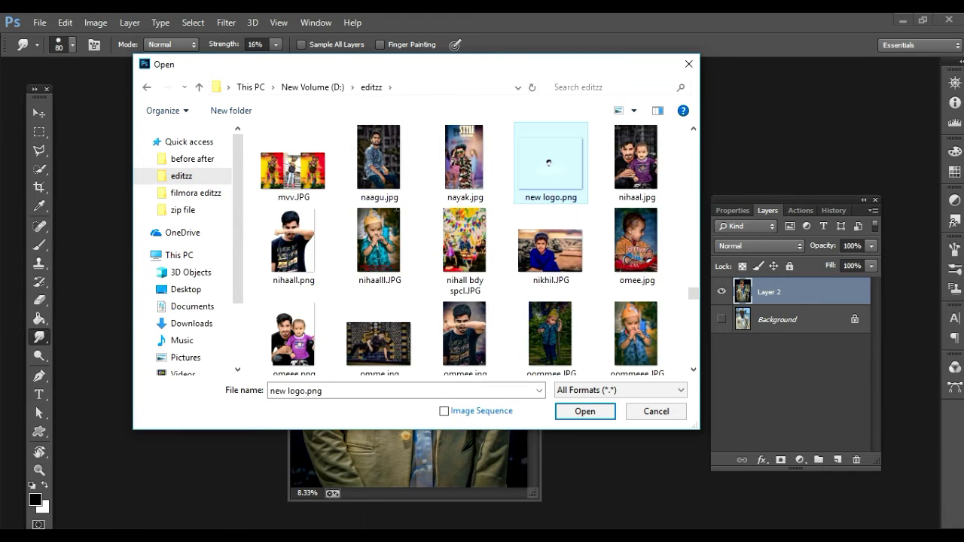
click(586, 412)
Scale the logo into the photo's top-right corner and flatten everything to one Background layer.
key(f)
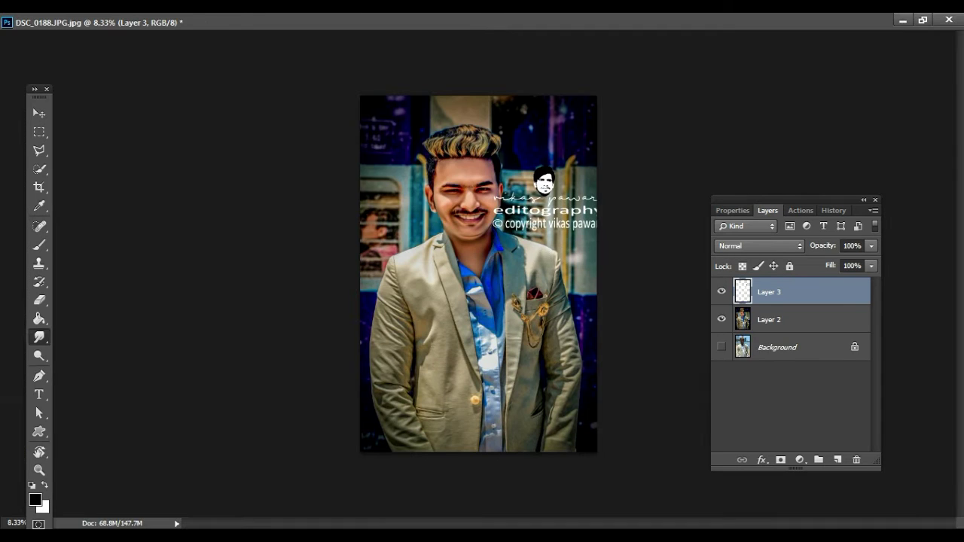
mouse_move(543, 183)
mouse_down()
mouse_move(413, 105)
mouse_move(582, 105)
mouse_up()
key(ctrl+t)
key(Return)
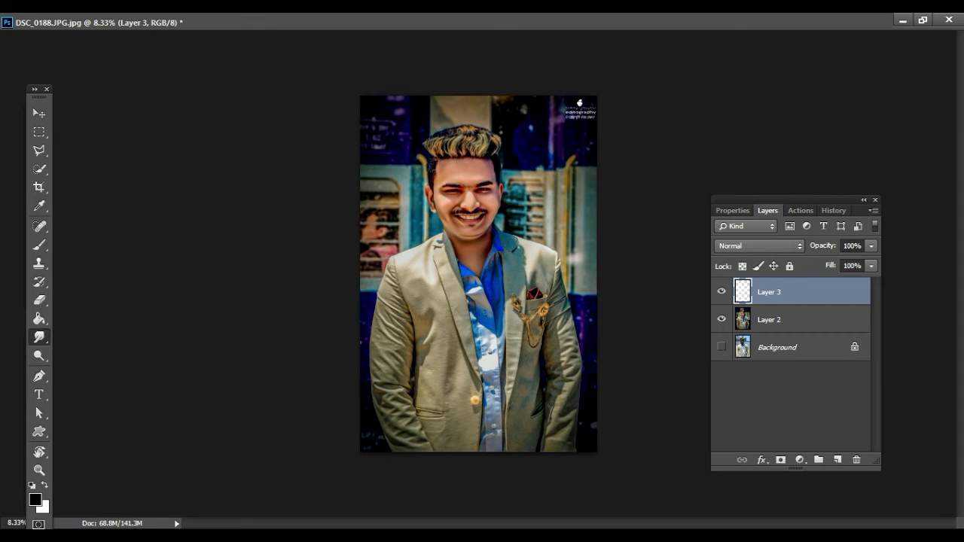
right_click(770, 292)
click(506, 430)
click(722, 291)
click(722, 319)
click(722, 292)
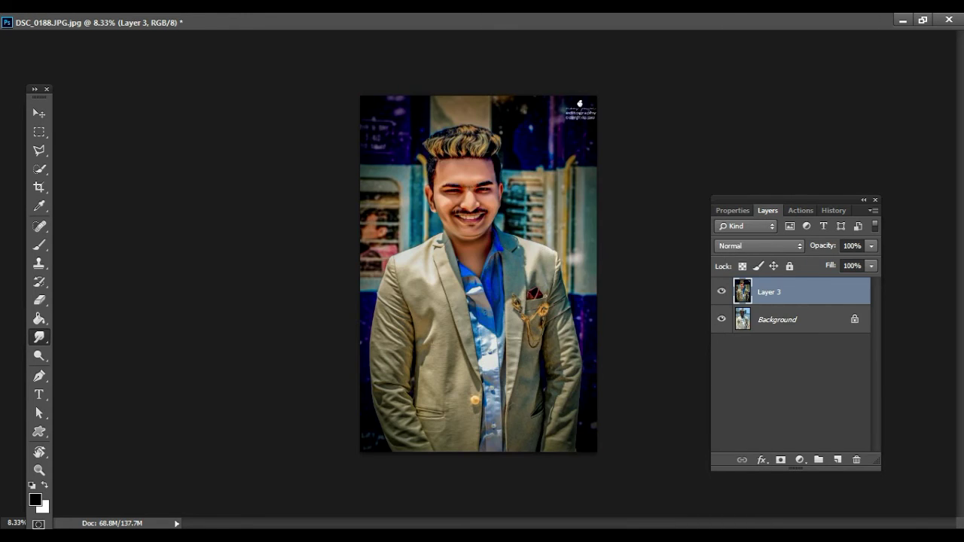
Close the logo document and apply Imagenomic Portraiture skin smoothing to the portrait.
key(ctrl+shift+e)
key(f)
key(ctrl+w)
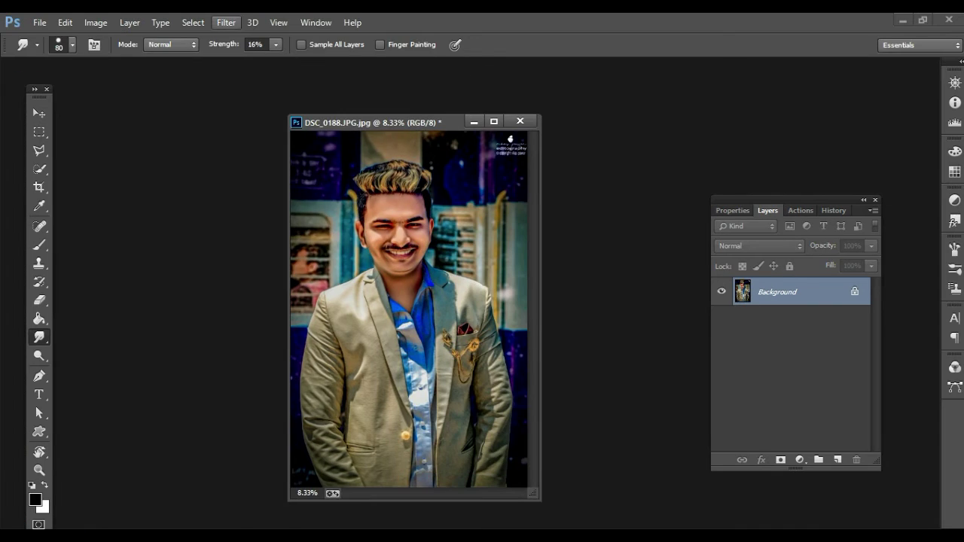
click(226, 22)
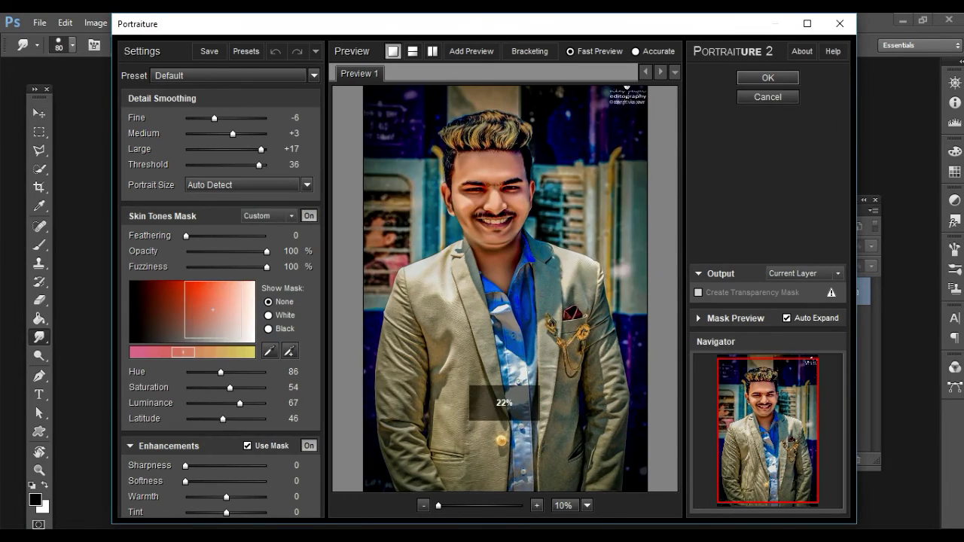
key(Return)
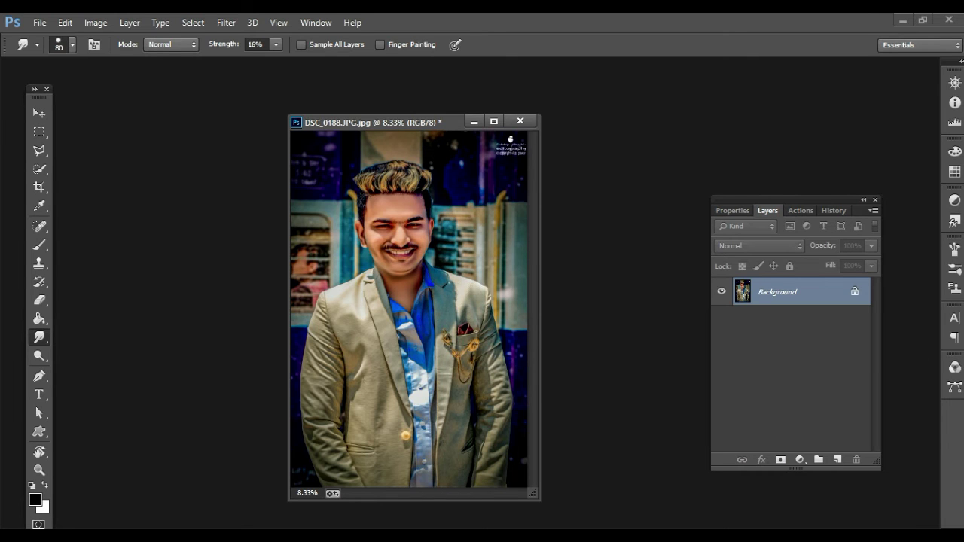
key(ctrl+shift+s)
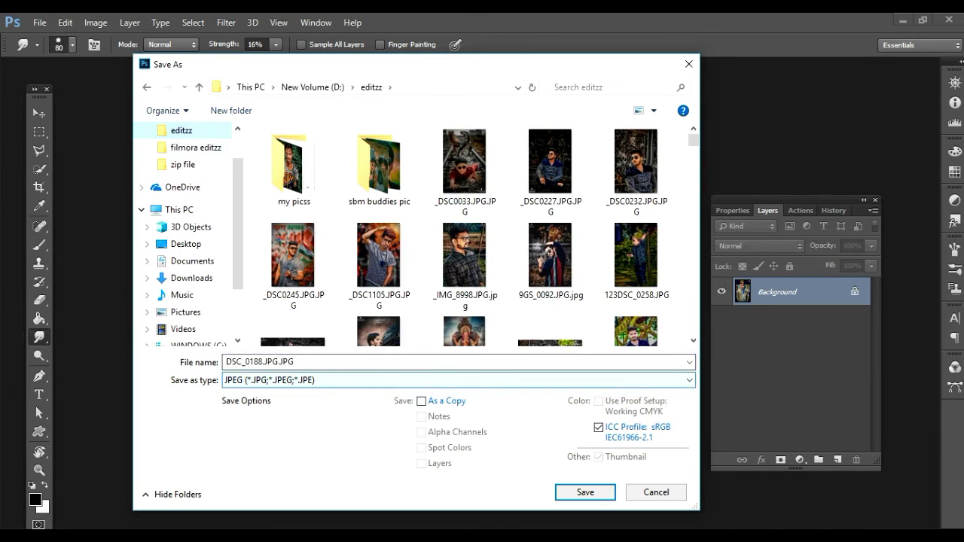
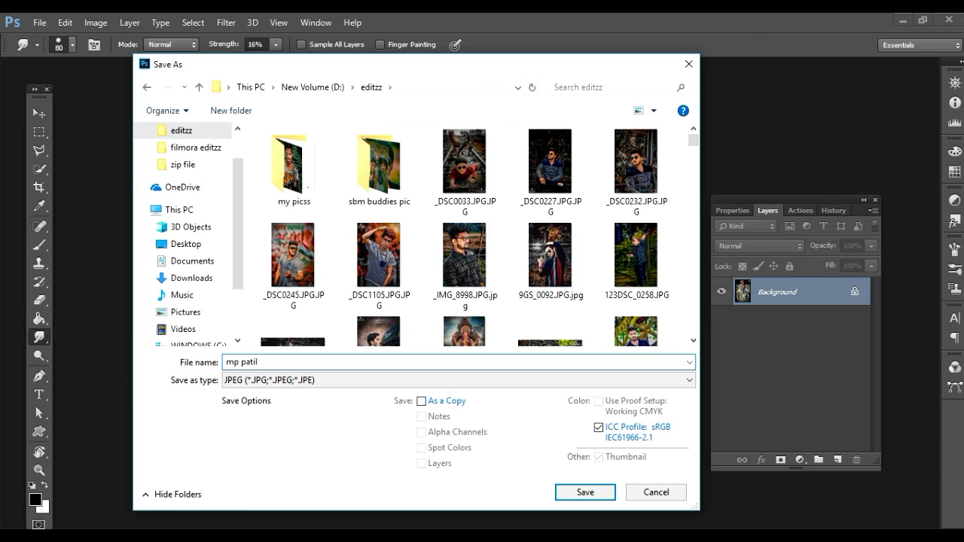
key(Return)
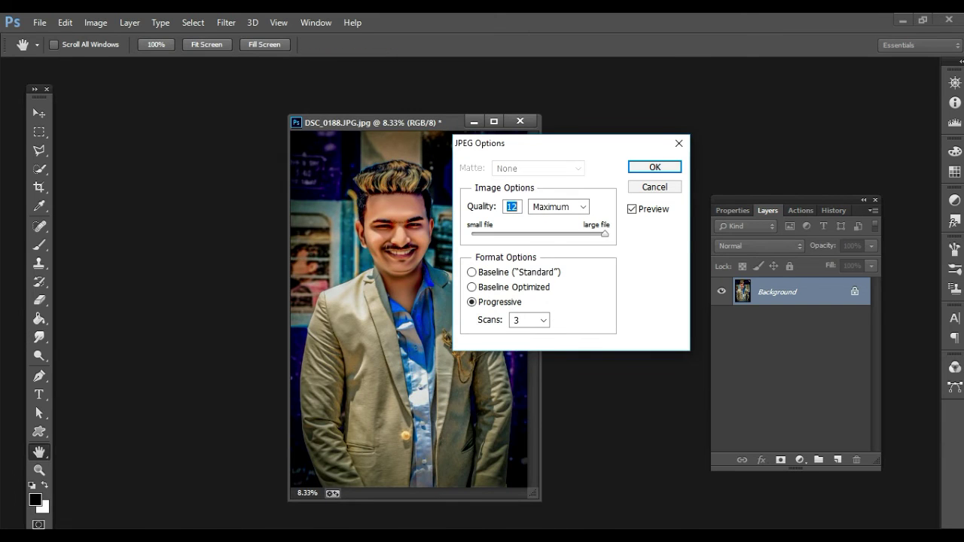
key(Return)
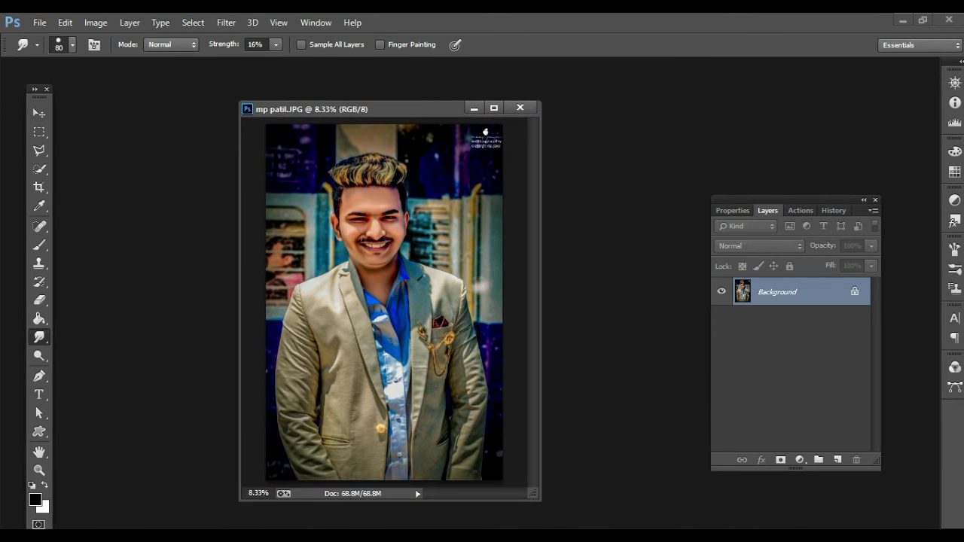